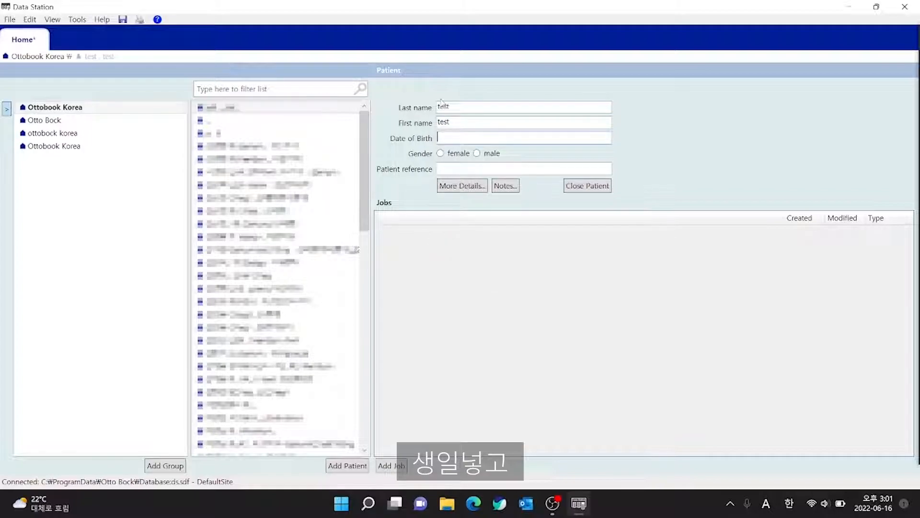
Mark the patient as male and start a new job, reviewing the upper limb prosthetics and lower limb orthotics categories before returning to lower limb prosthetics.
left_click(478, 154)
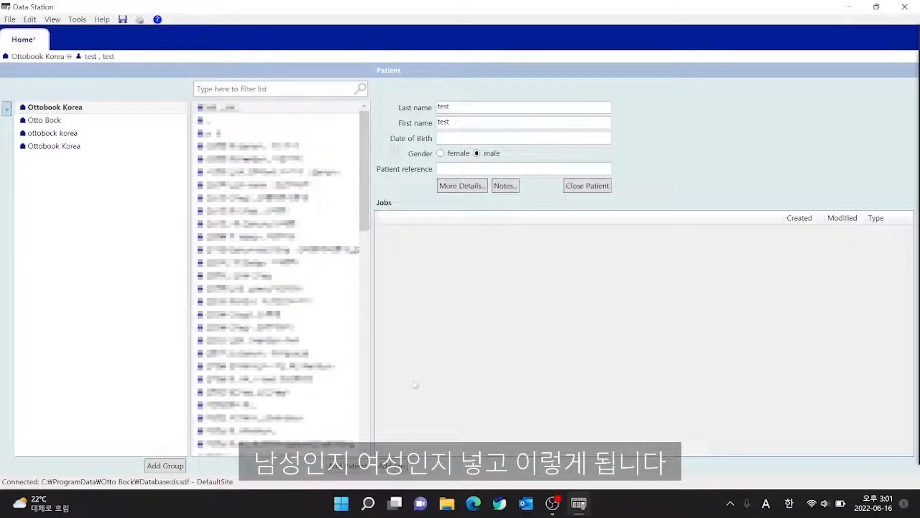
left_click(404, 467)
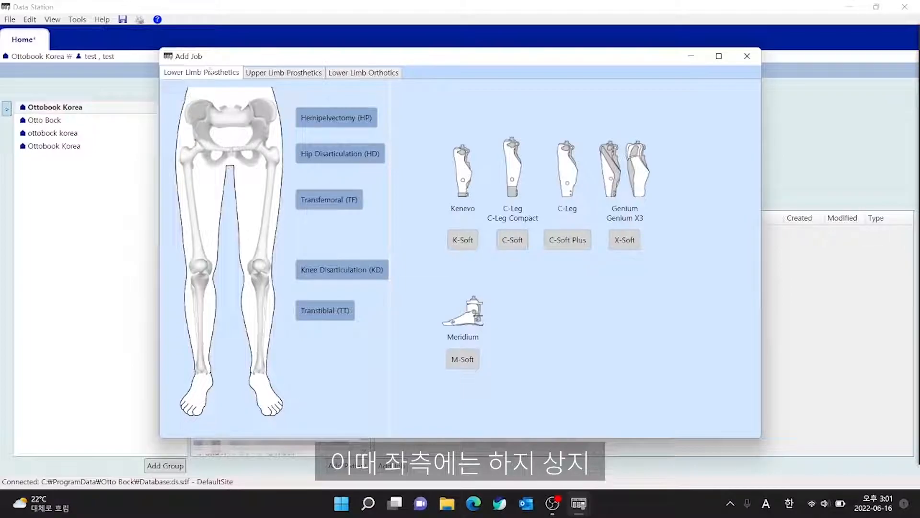
left_click(287, 75)
left_click(386, 77)
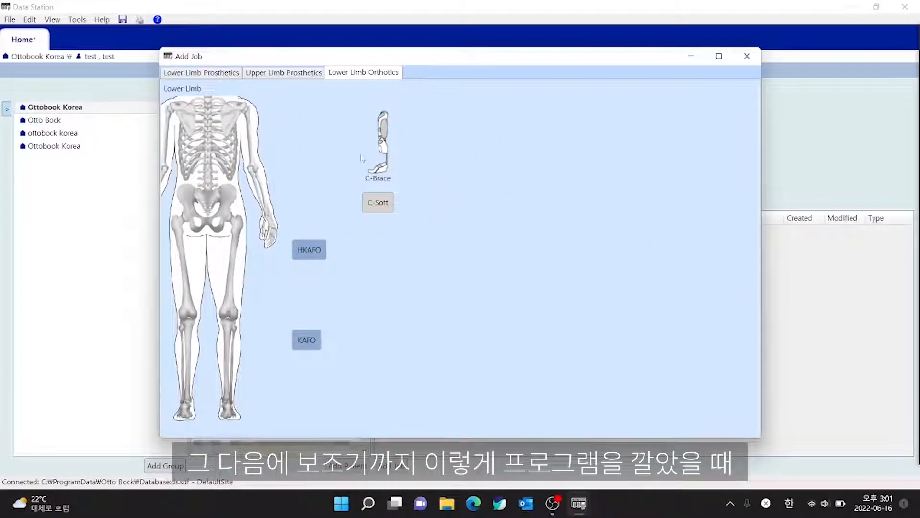
left_click(228, 77)
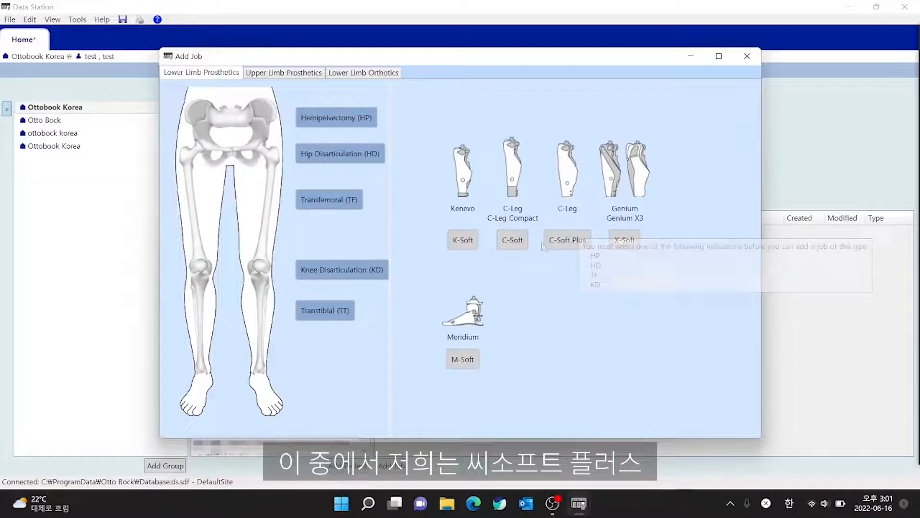
Add a C-Soft Plus job for the Knee Disarticulation (KD) indication.
mouse_move(583, 246)
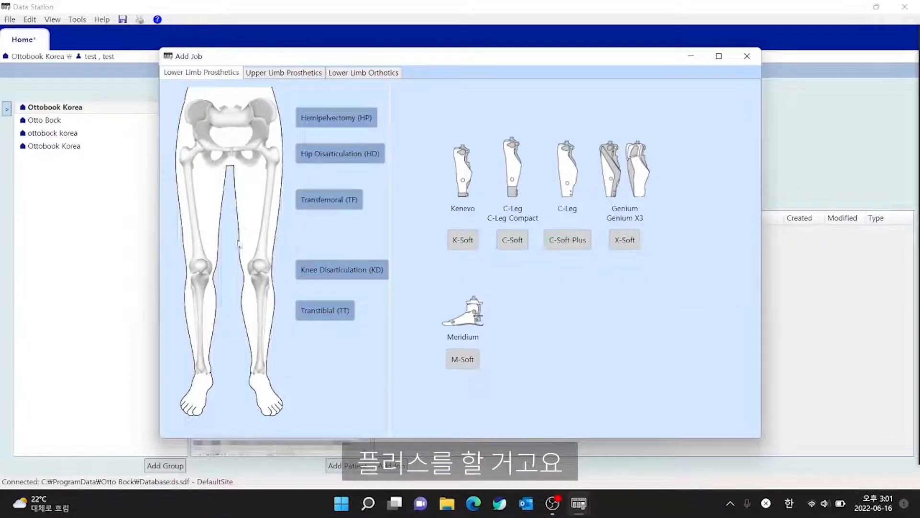
left_click(313, 268)
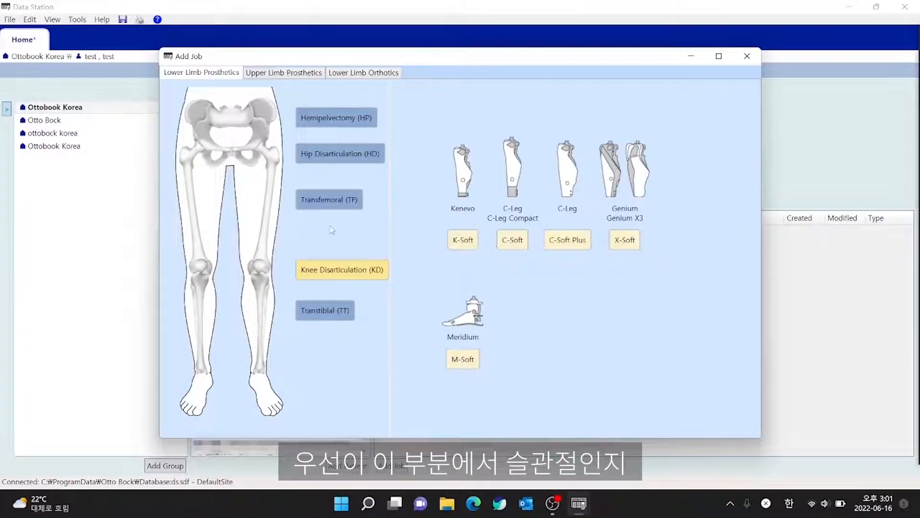
left_click(330, 205)
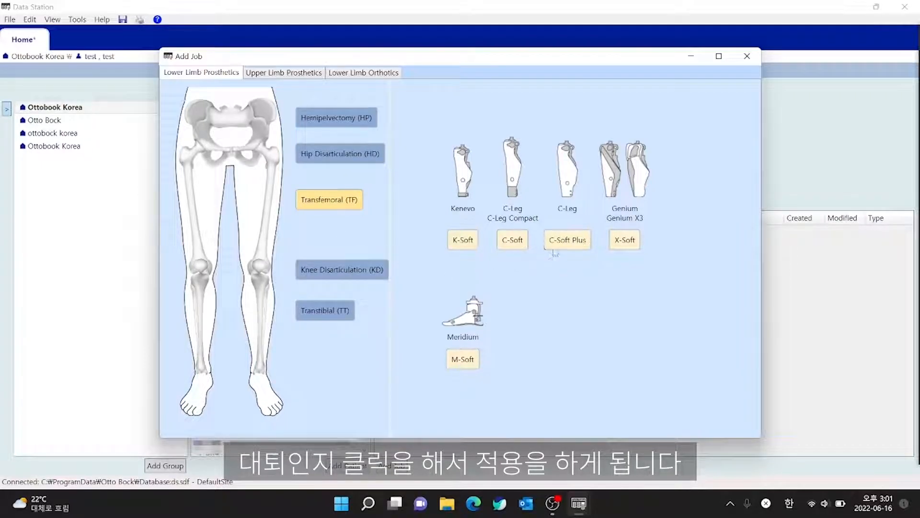
left_click(333, 272)
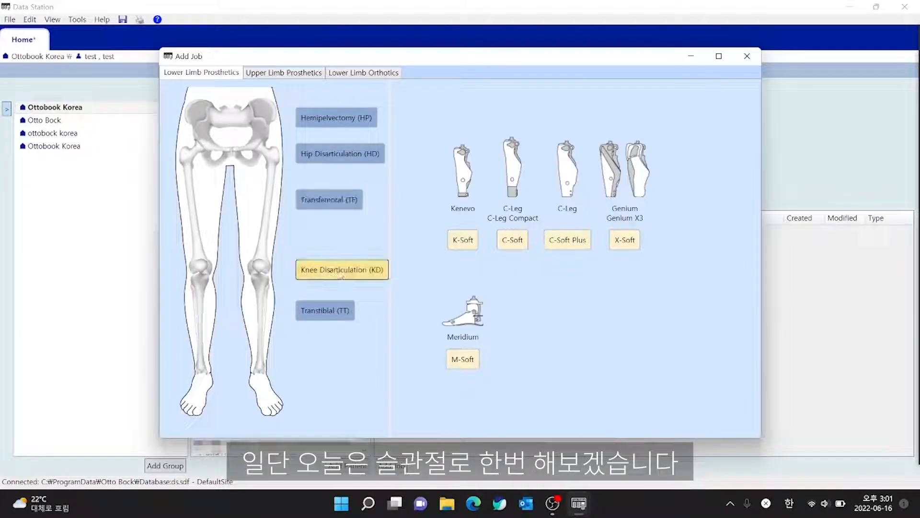
left_click(574, 247)
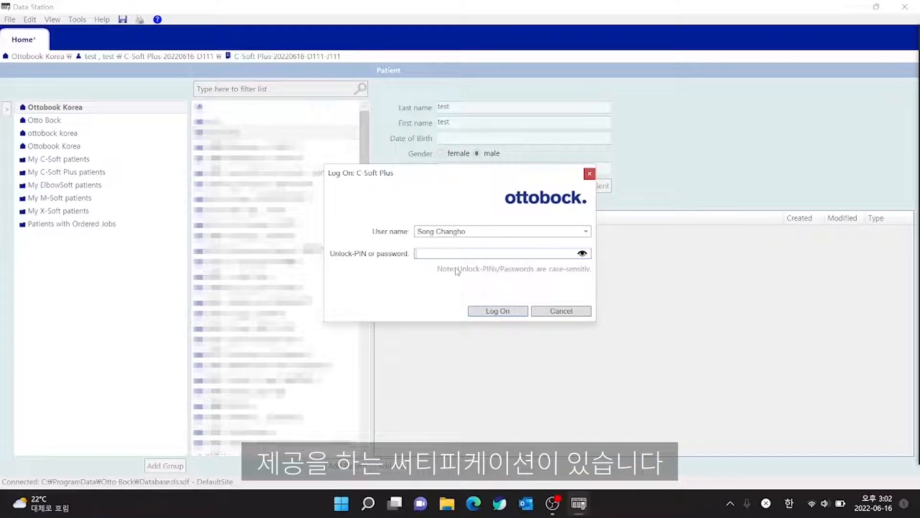
Enter the unlock PIN or password and log on to C-Soft Plus.
type("******")
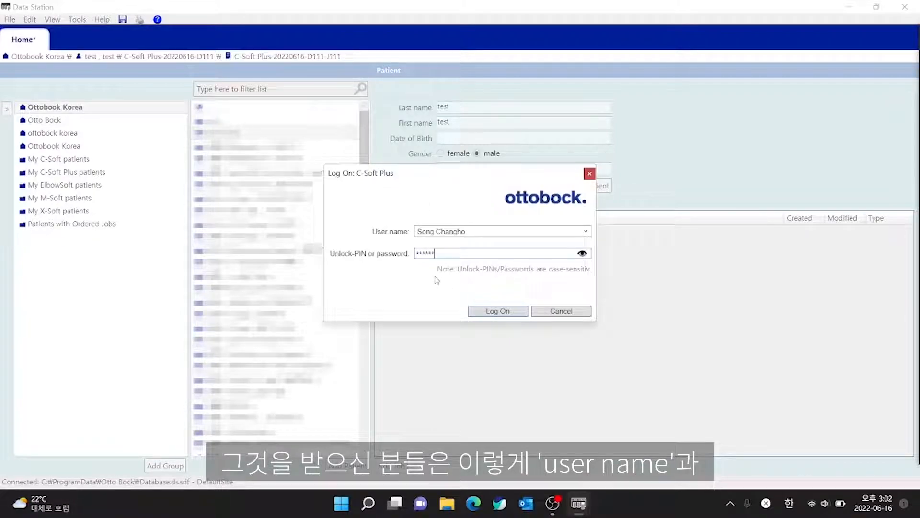
left_click(498, 313)
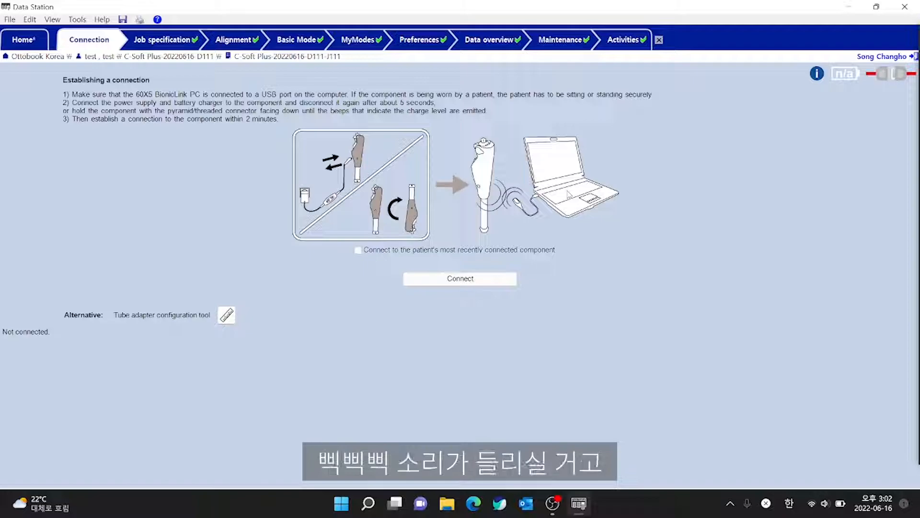
Connect to the detected 3C98-3 knee component and check its connection status and battery level.
left_click(452, 280)
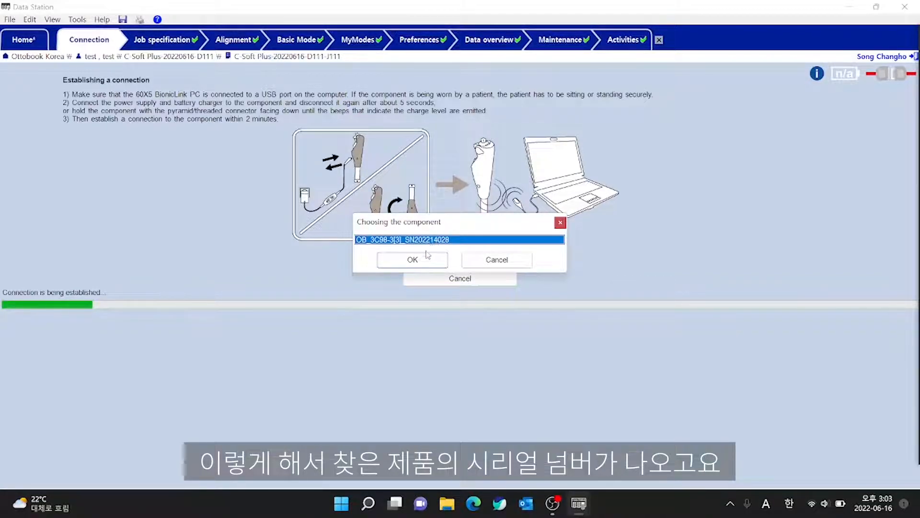
left_click(417, 263)
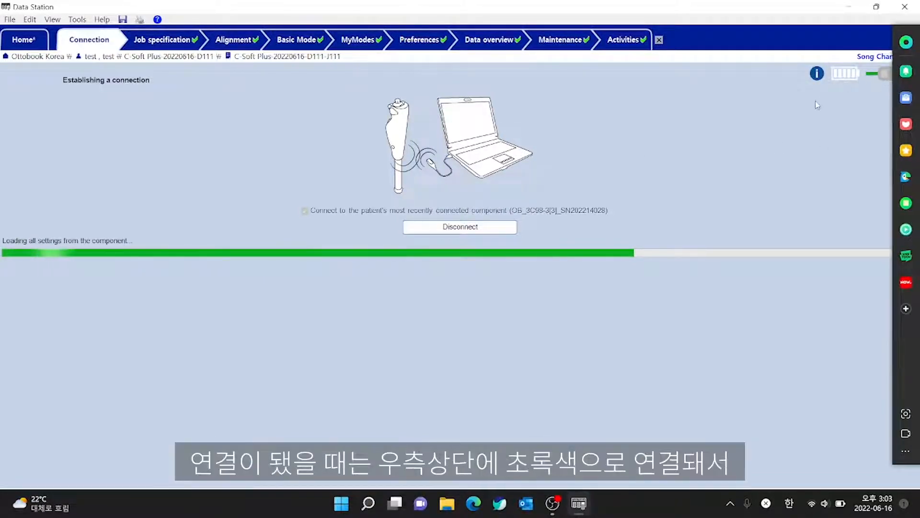
mouse_move(894, 80)
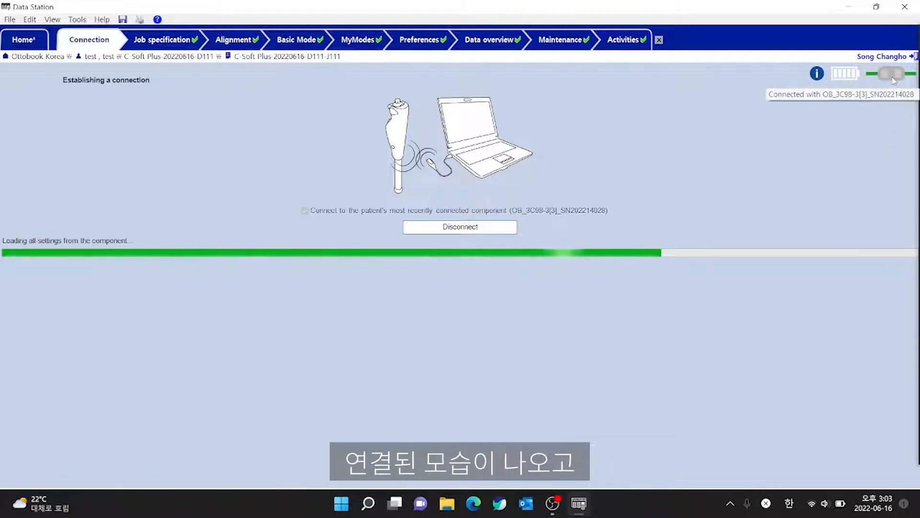
mouse_move(844, 80)
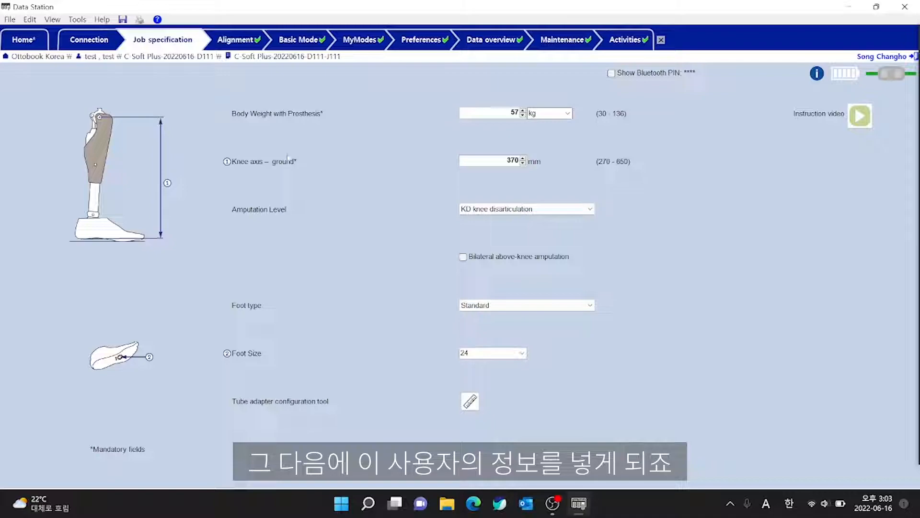
Set the body weight with prosthesis to 65 kg and select the knee axis to ground value.
left_click_drag(506, 112, 551, 115)
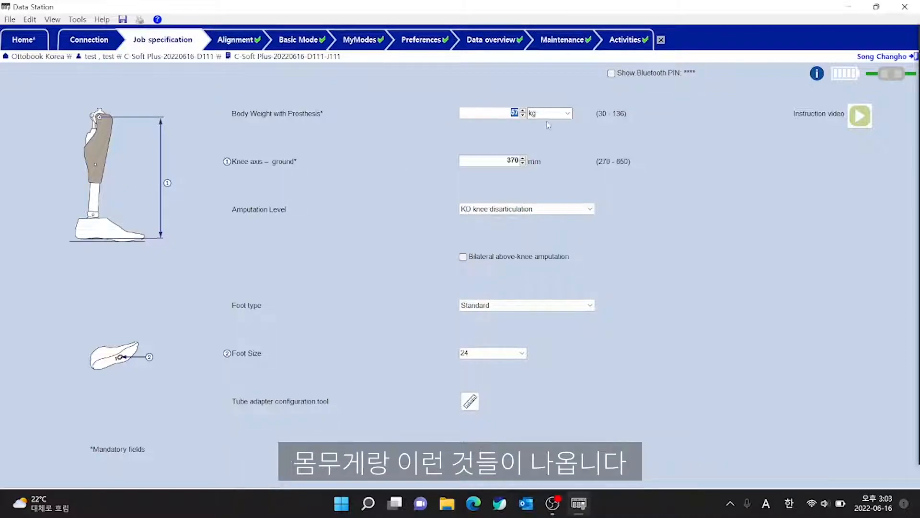
type("65")
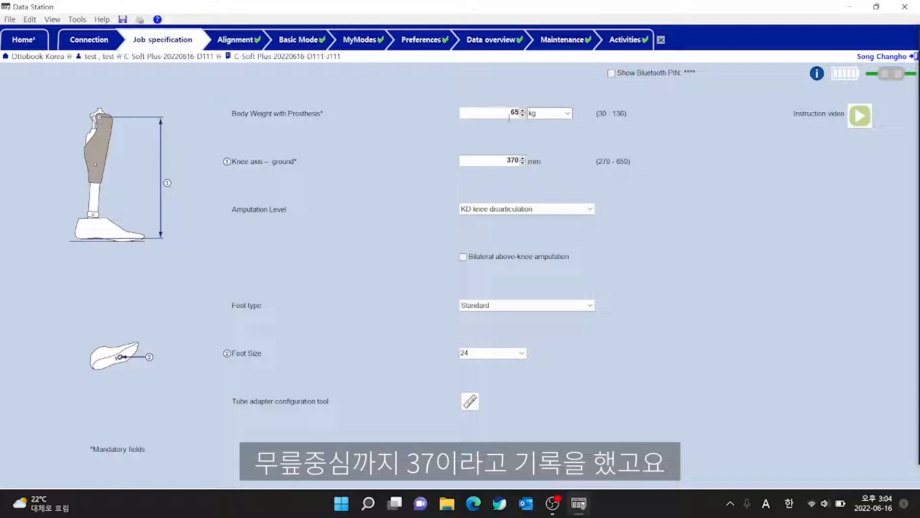
left_click(504, 160)
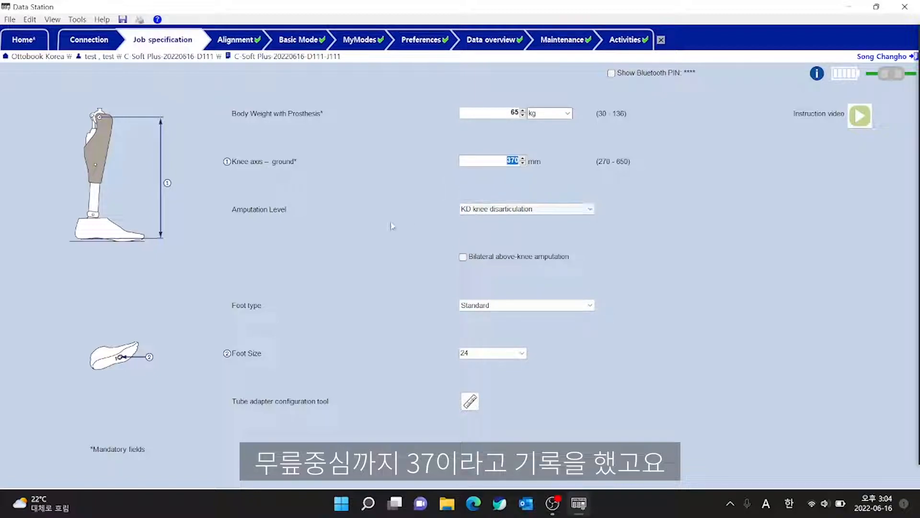
Choose KD knee disarticulation as the amputation level and leave bilateral above-knee amputation unchecked.
left_click(542, 210)
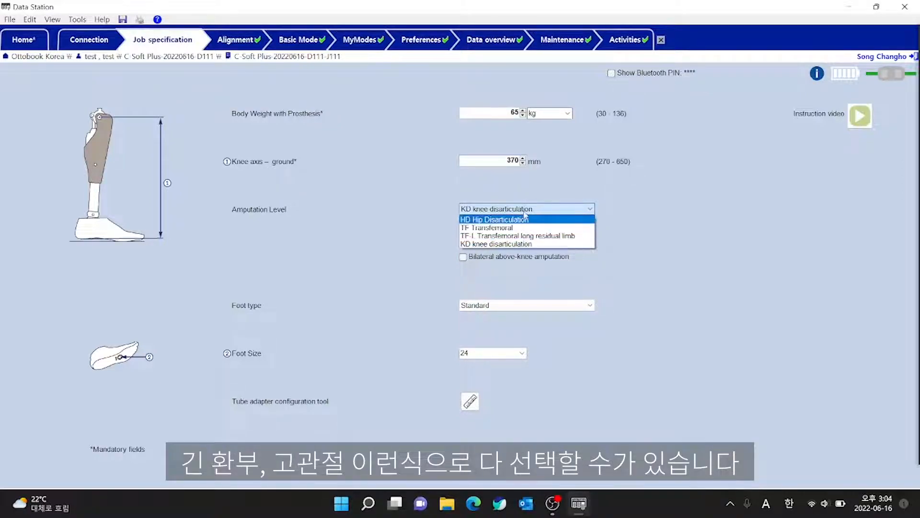
left_click(522, 245)
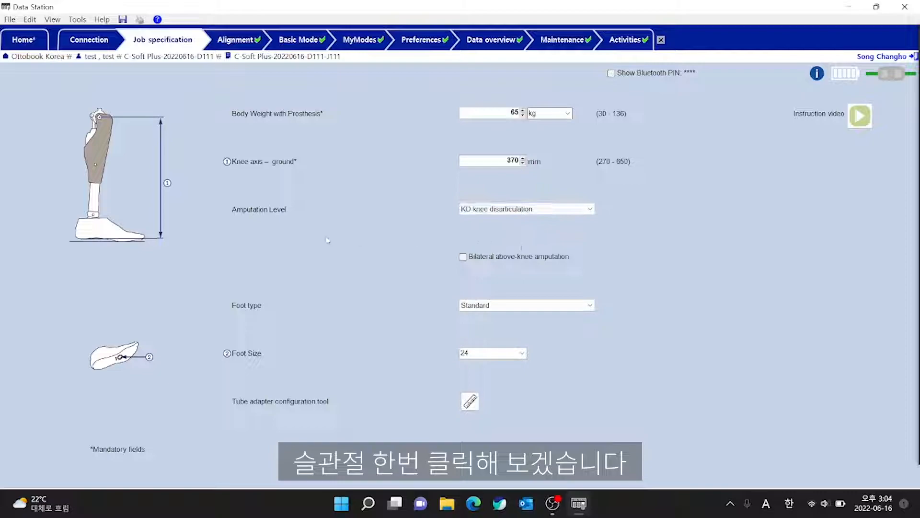
left_click(463, 258)
left_click(462, 259)
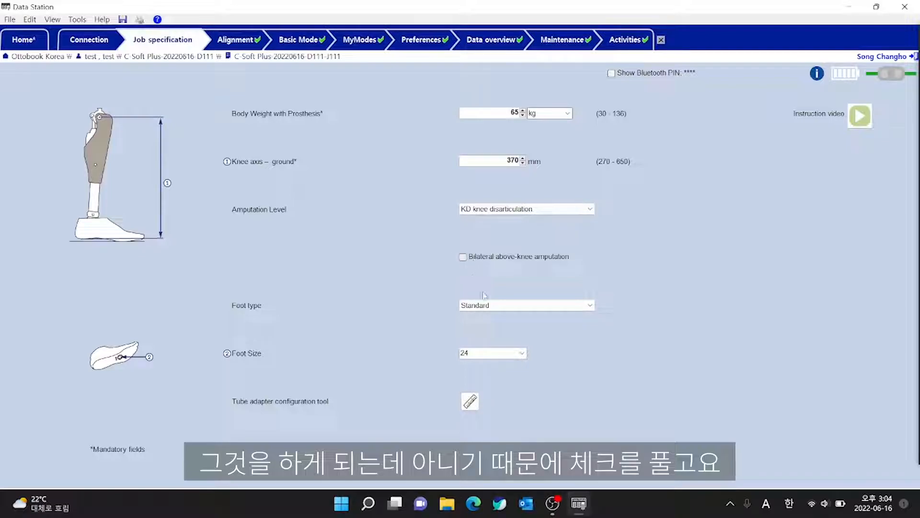
Review the available foot types, choose 1C53*N Taleo Low Profile, and keep foot size 24.
left_click(485, 307)
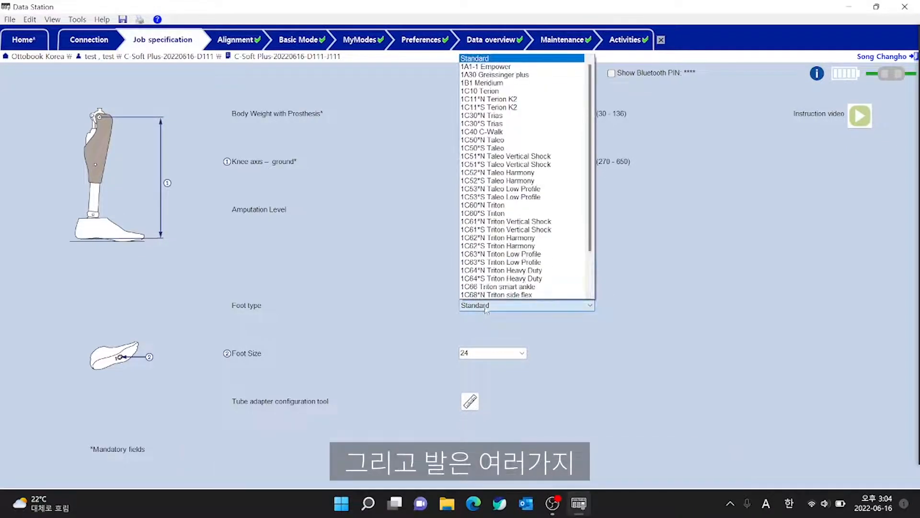
scroll(503, 120, "down", 2)
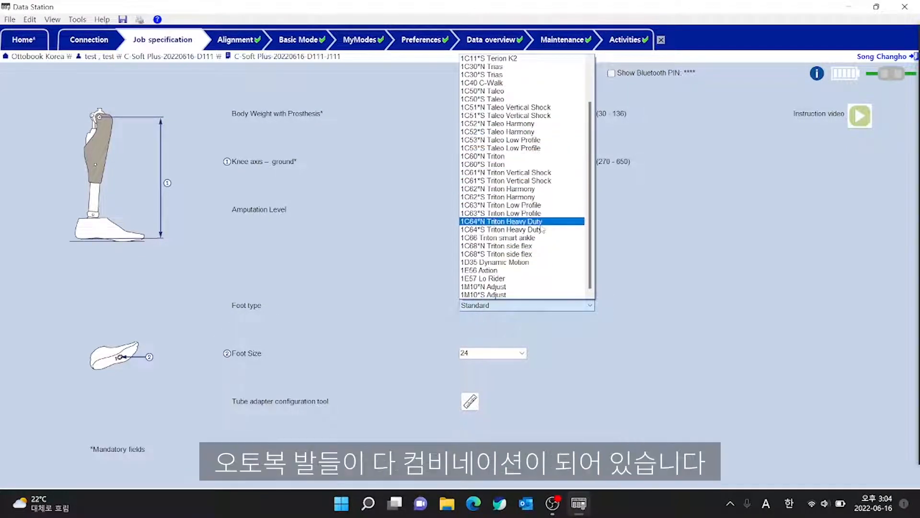
scroll(537, 136, "up", 2)
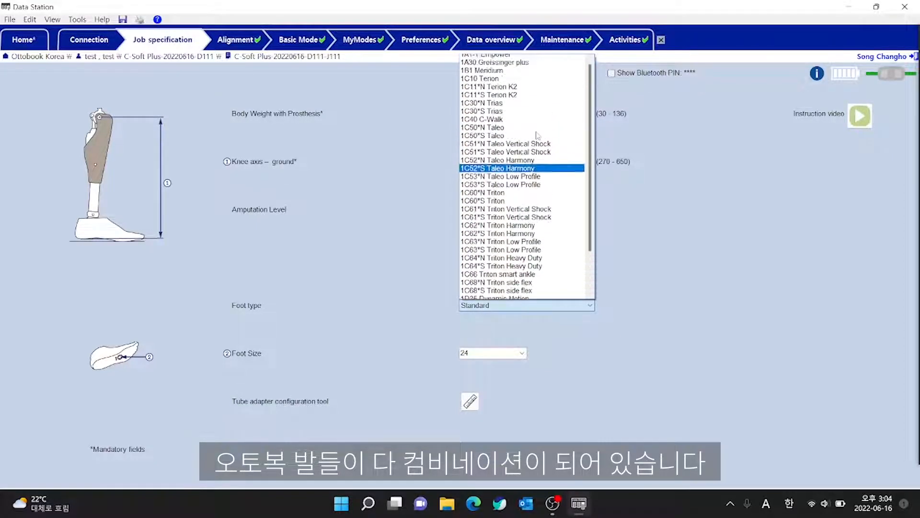
scroll(546, 167, "down", 1)
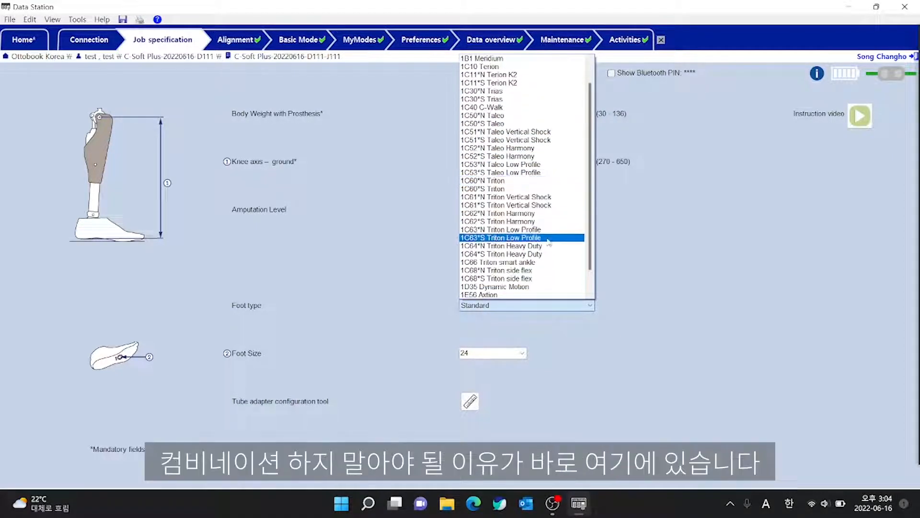
scroll(546, 283, "down", 2)
scroll(546, 282, "up", 2)
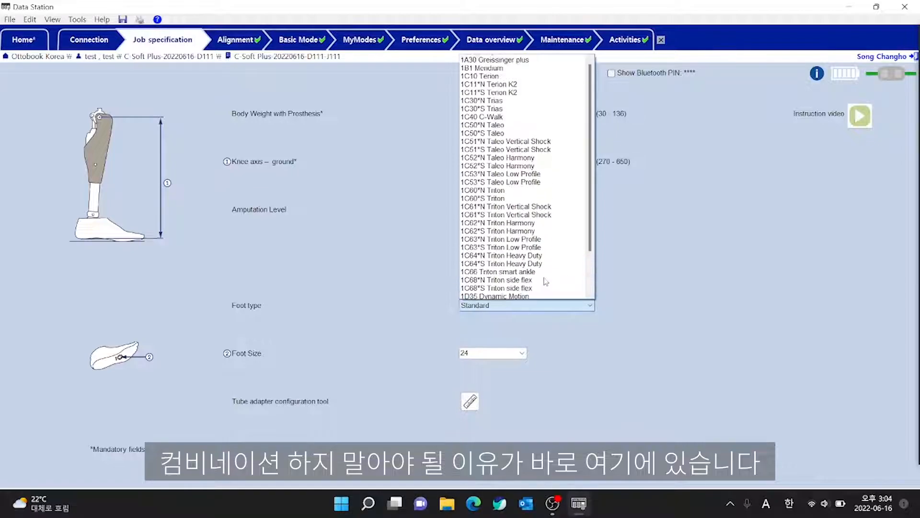
scroll(546, 281, "up", 1)
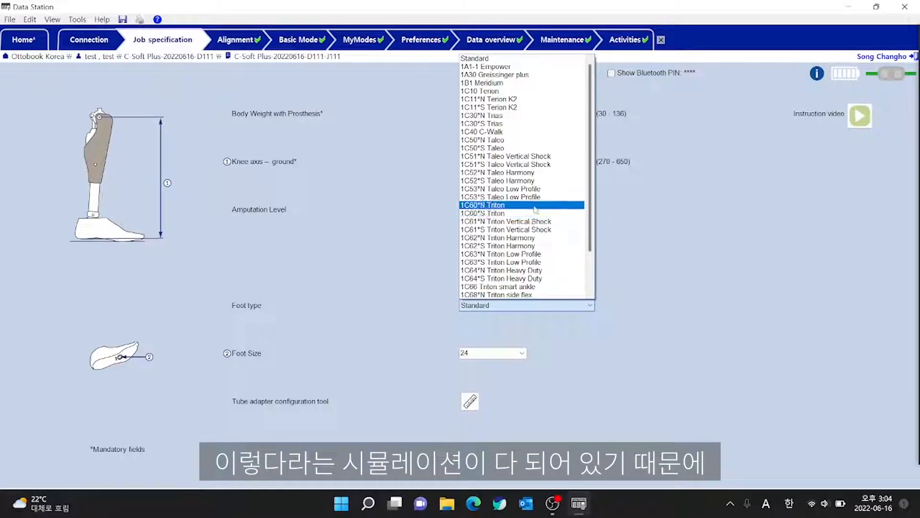
scroll(528, 213, "down", 2)
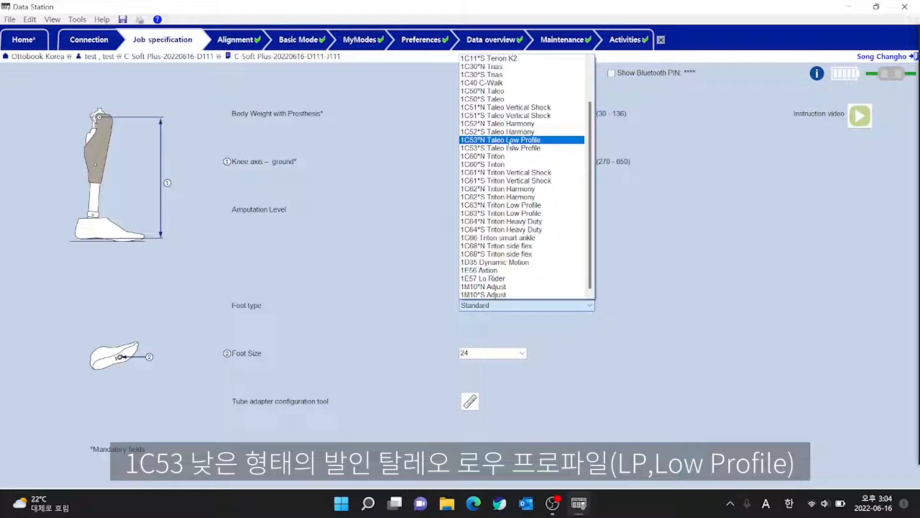
left_click(485, 140)
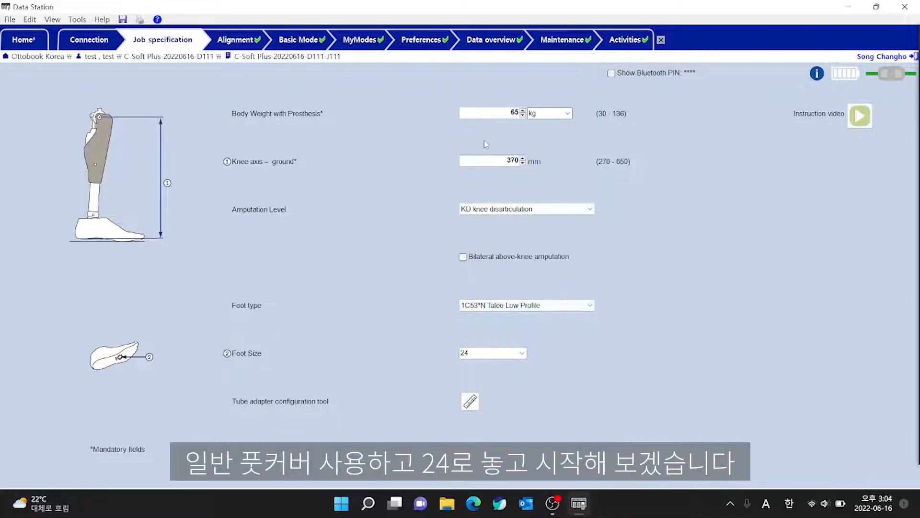
left_click(483, 355)
Proceed to alignment and accept the suggested value of 149 for both stance phase and safety mode flexion resistance.
left_click(225, 41)
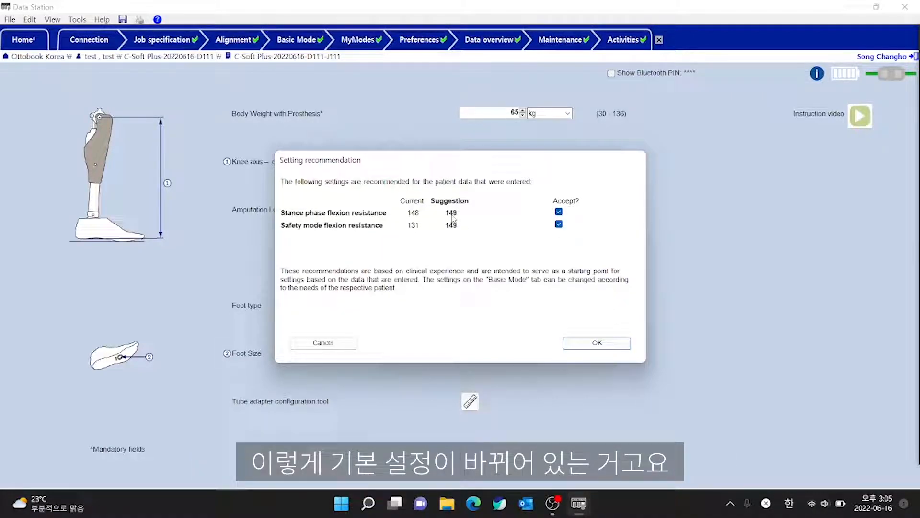
left_click(559, 212)
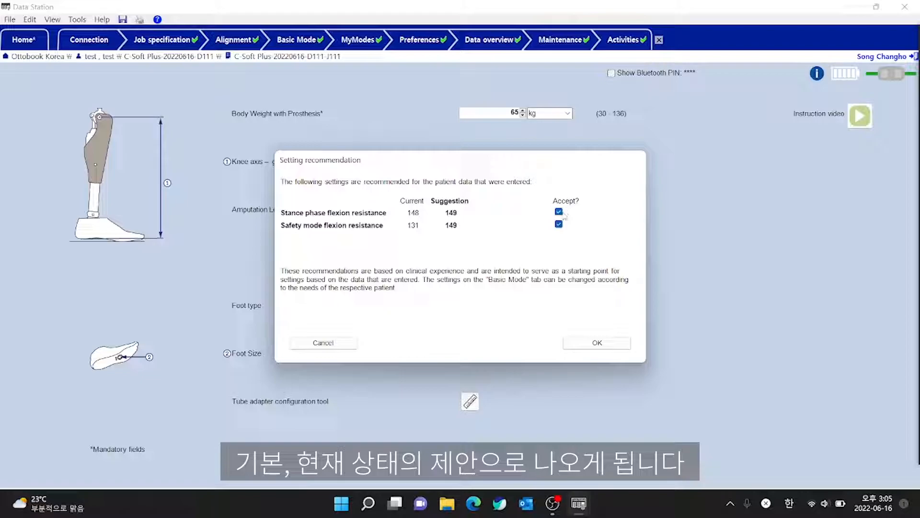
left_click(594, 344)
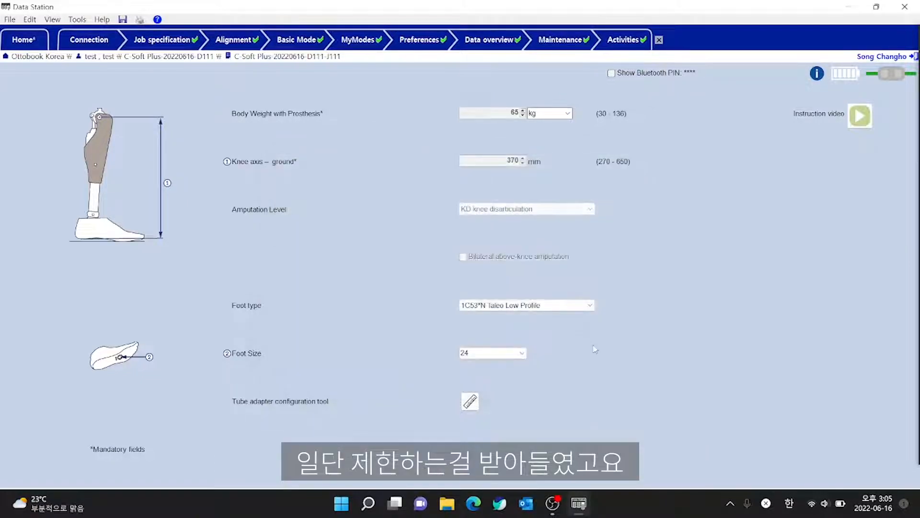
Set the patient's hip flexion contracture to 4 degrees and the effective heel height of the shoe to 15 mm.
left_click(233, 40)
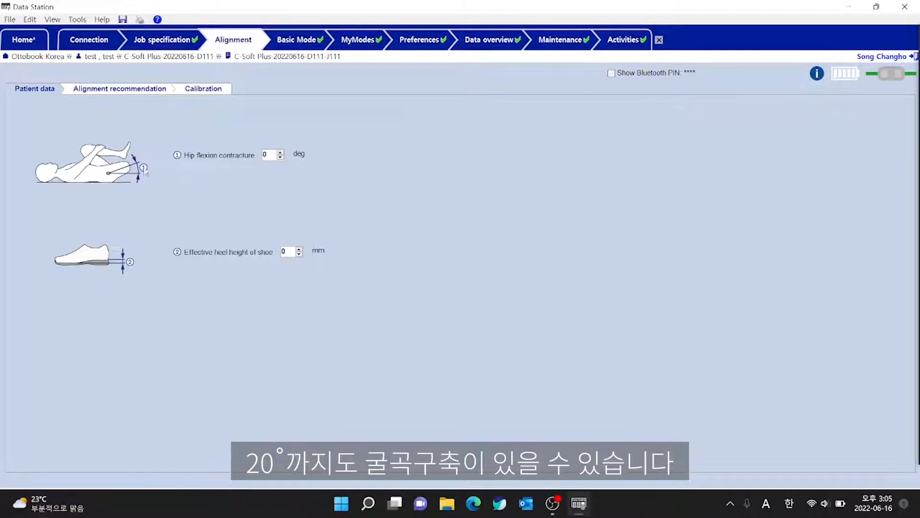
type("5")
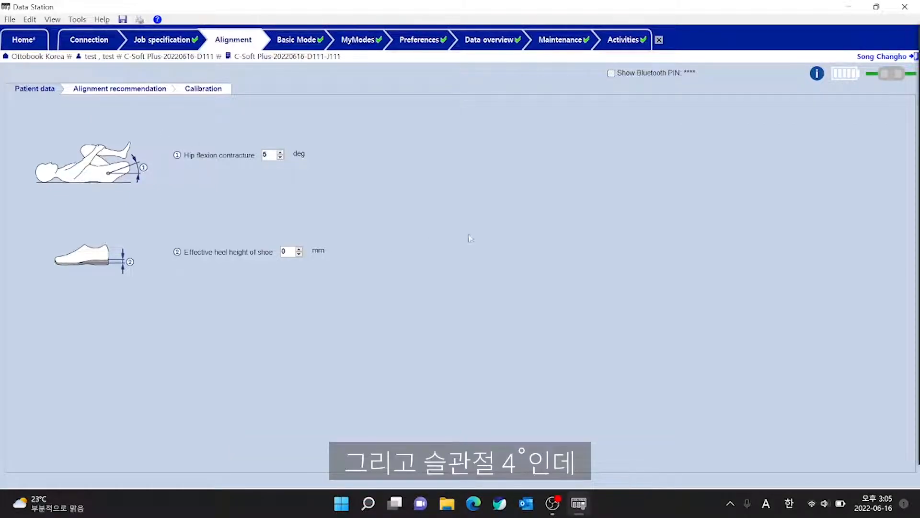
double_click(269, 154)
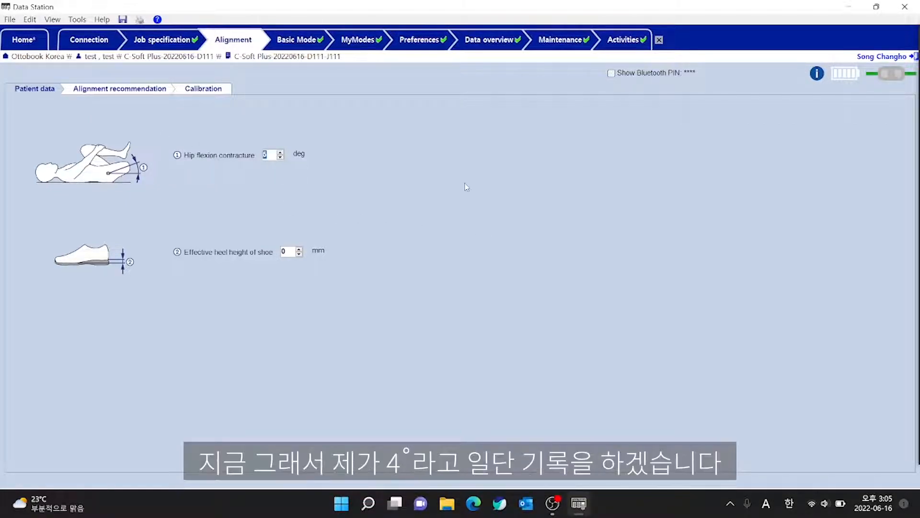
type("4")
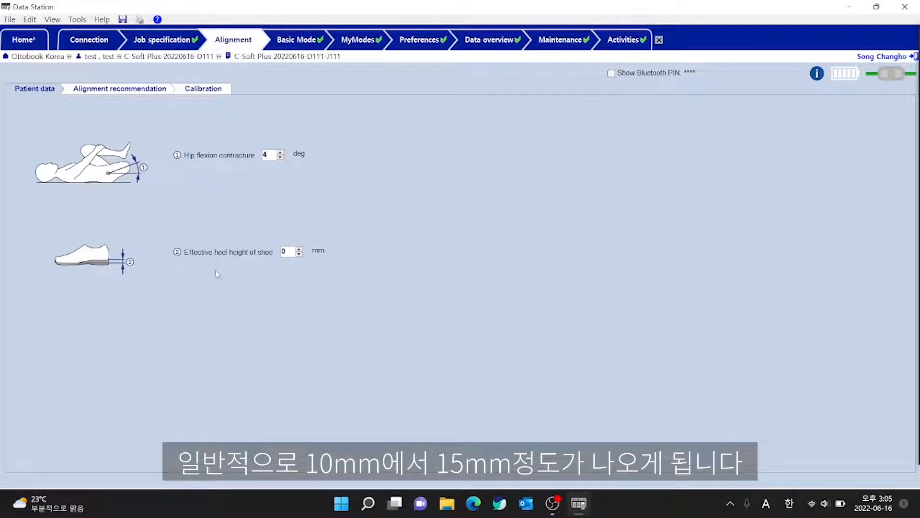
double_click(284, 251)
type("15")
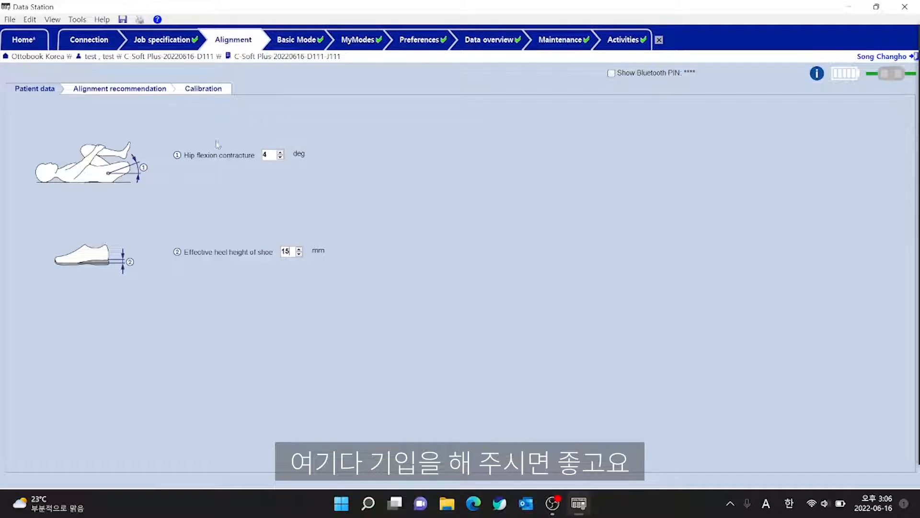
Choose Plumb line / LaserLine as the assembly tool in the alignment recommendation and calibrate the knee joint.
left_click(93, 92)
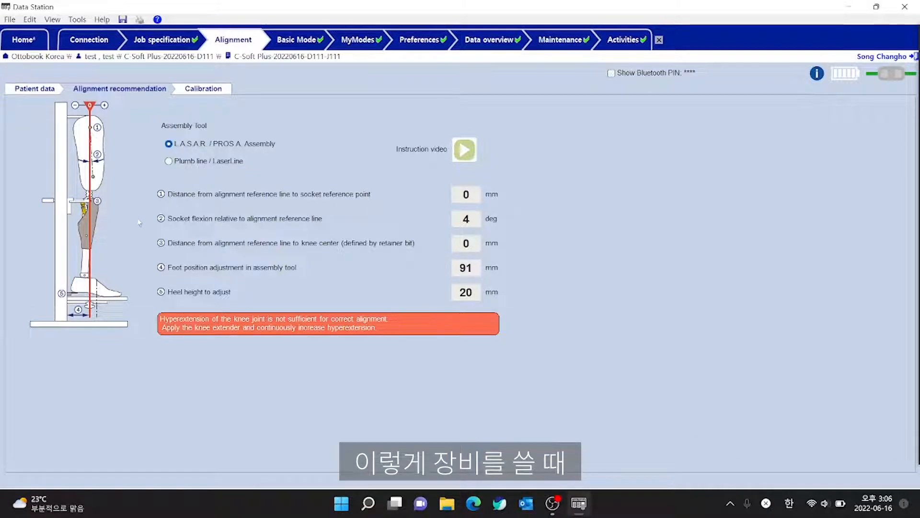
left_click(169, 161)
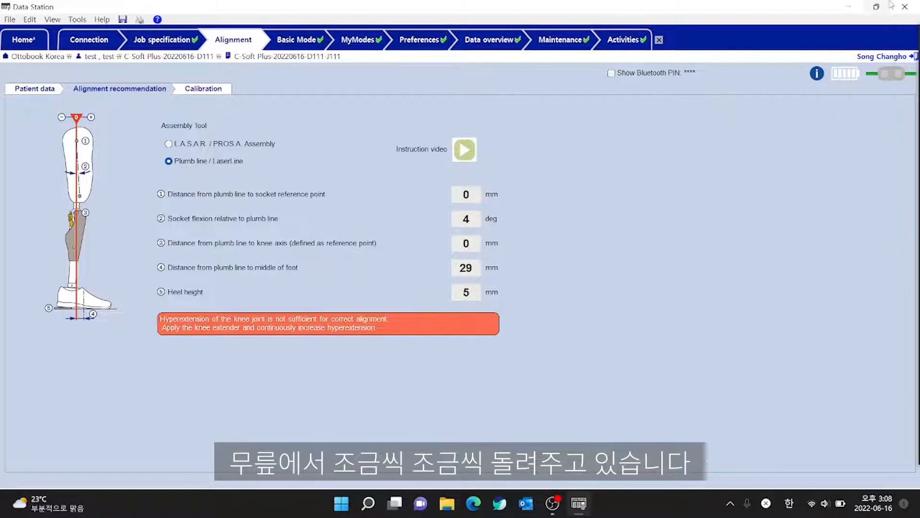
mouse_move(891, 5)
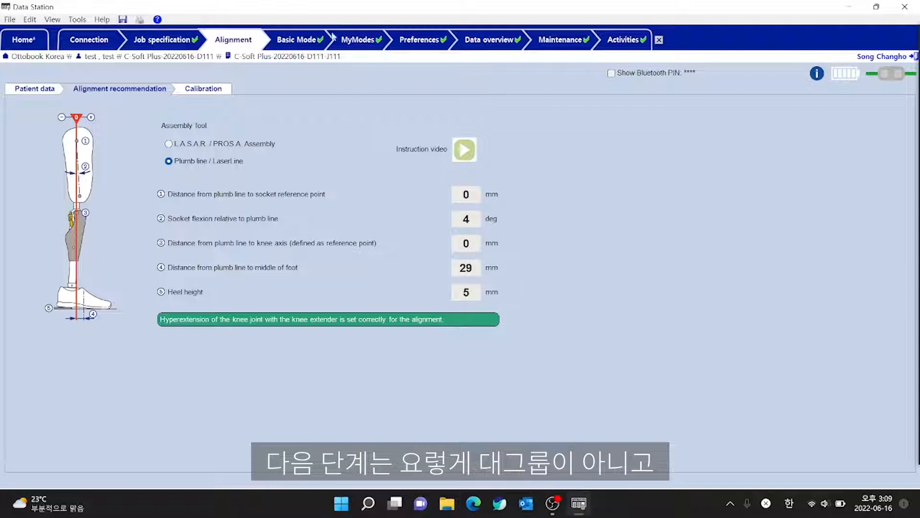
left_click(198, 91)
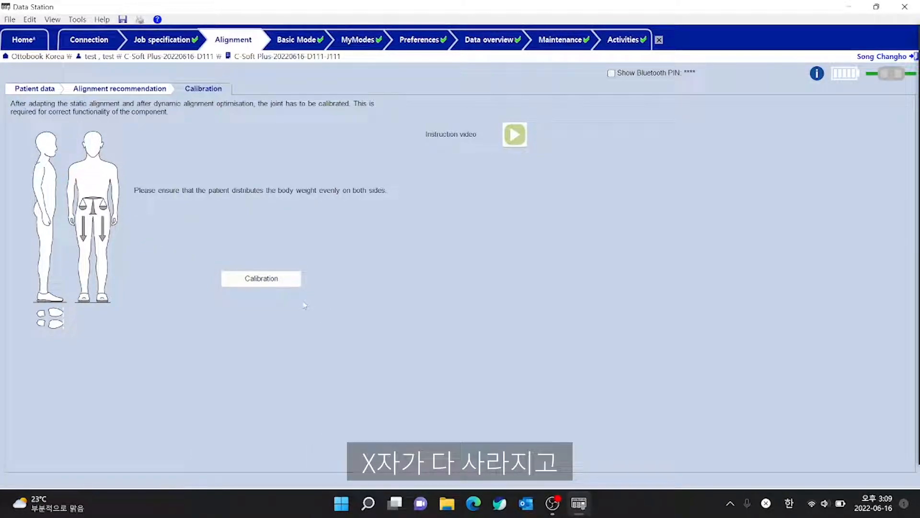
left_click(260, 282)
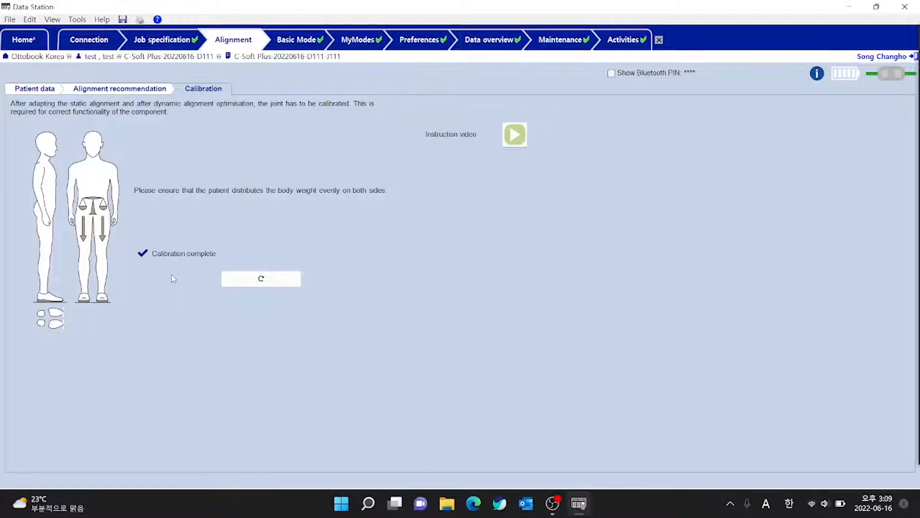
Try the Basic Mode stance phase flexion resistance at 125 and 182, and return it to 149.
left_click(305, 41)
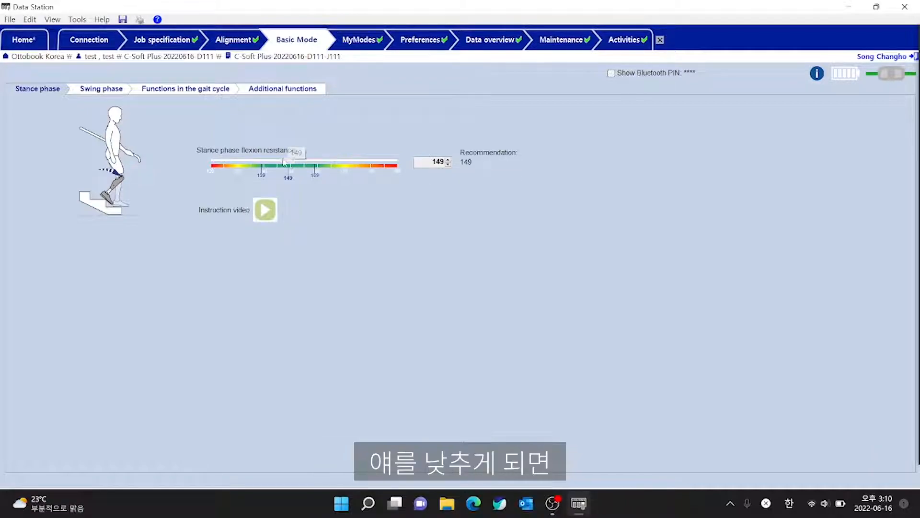
left_click_drag(288, 160, 223, 161)
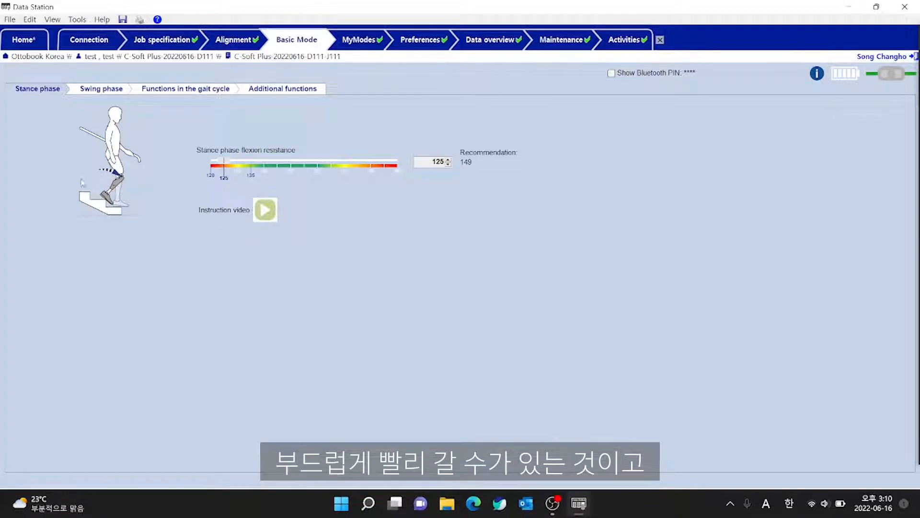
left_click_drag(224, 161, 376, 162)
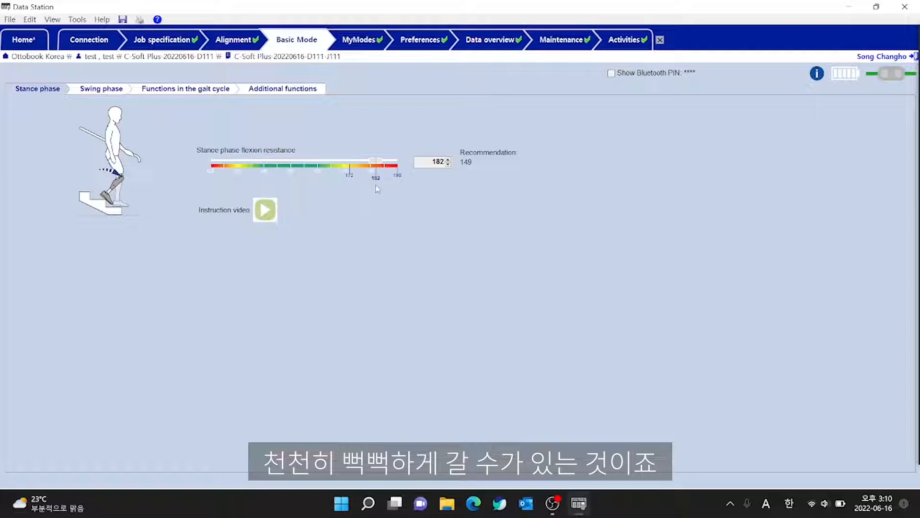
left_click_drag(378, 163, 289, 162)
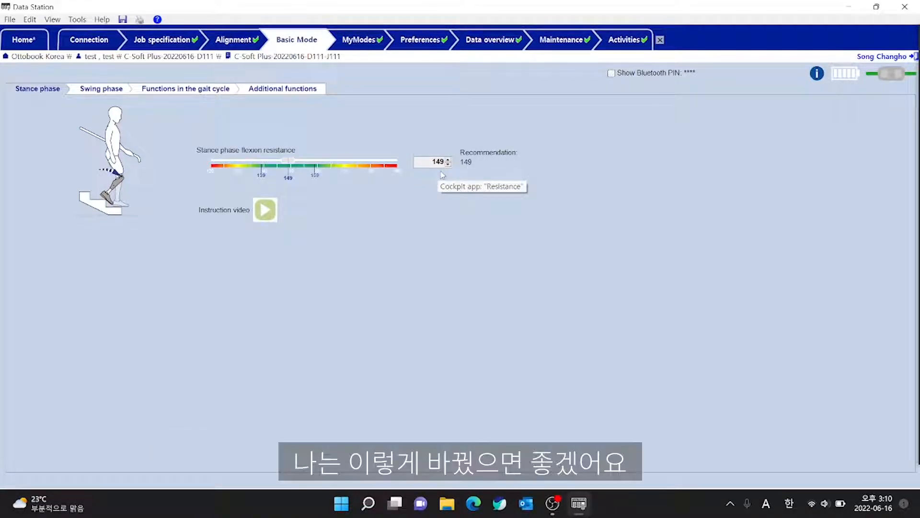
Fine-tune the stance phase flexion resistance in single increments to 150.
left_click(448, 160)
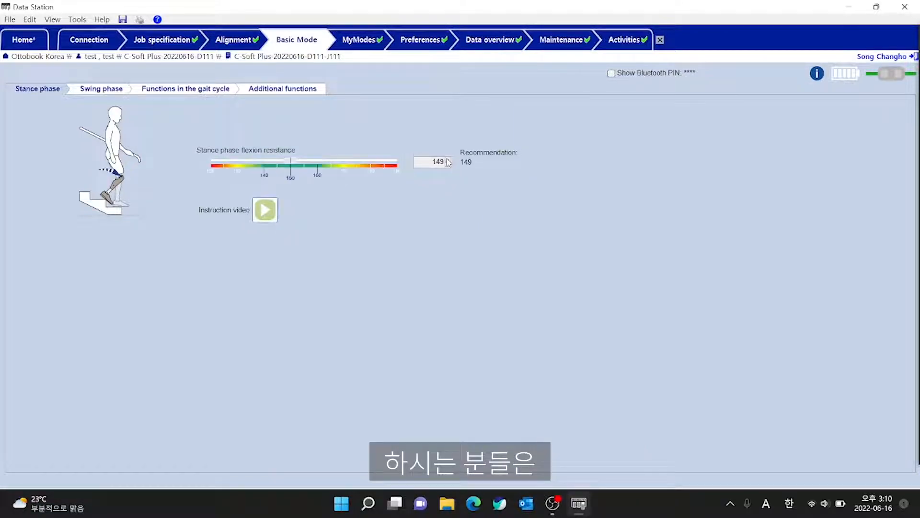
left_click(449, 160)
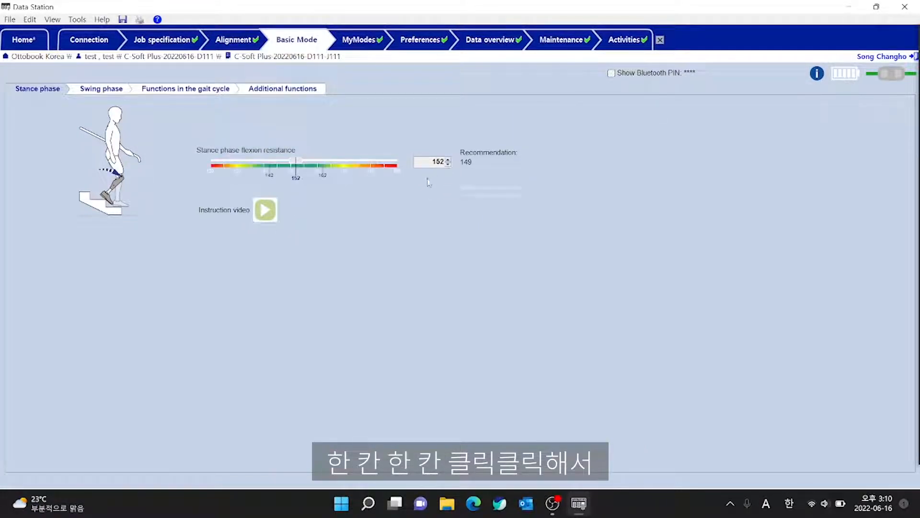
left_click(448, 165)
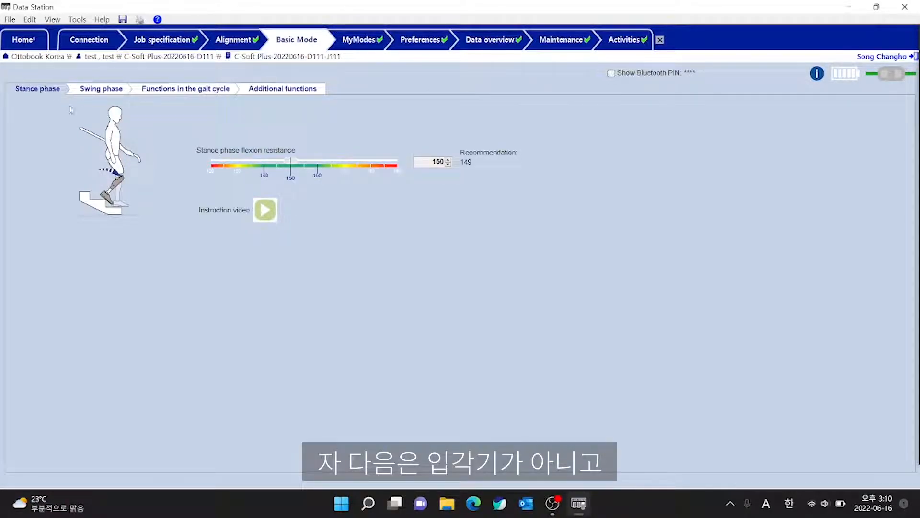
Try a swing flexion angle of 65 in the swing phase settings and return it to 67.
left_click(104, 91)
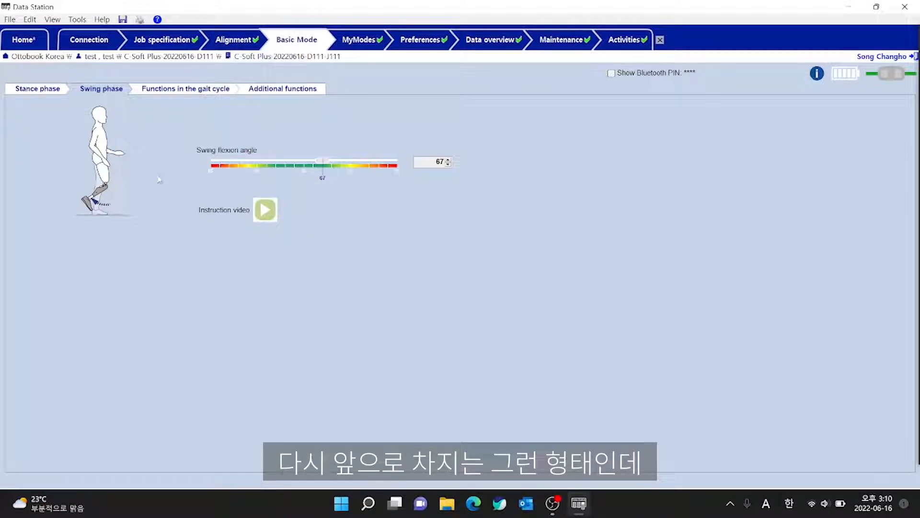
left_click(449, 164)
left_click(449, 165)
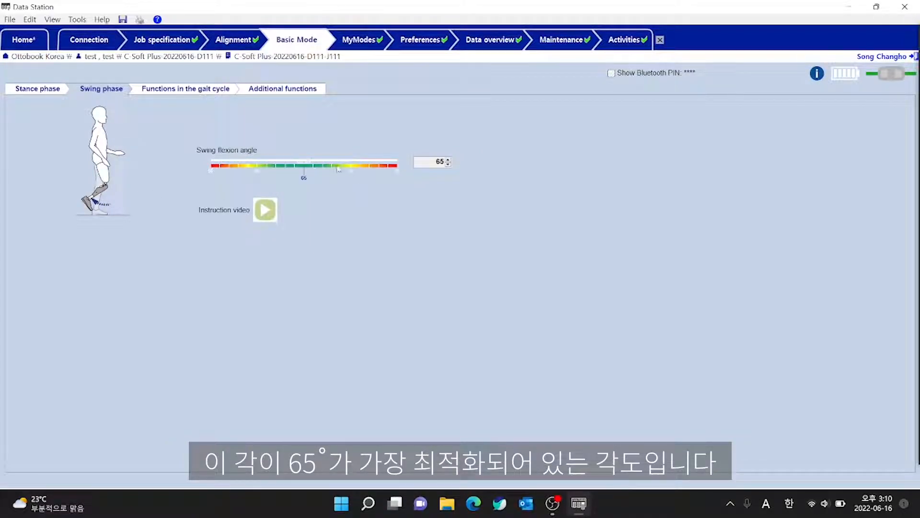
mouse_move(304, 163)
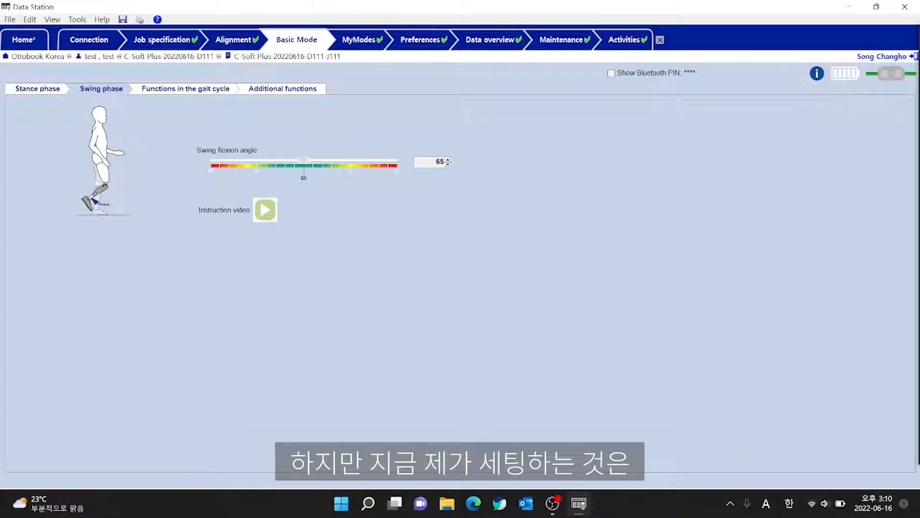
left_click(447, 160)
left_click(448, 159)
left_click(448, 160)
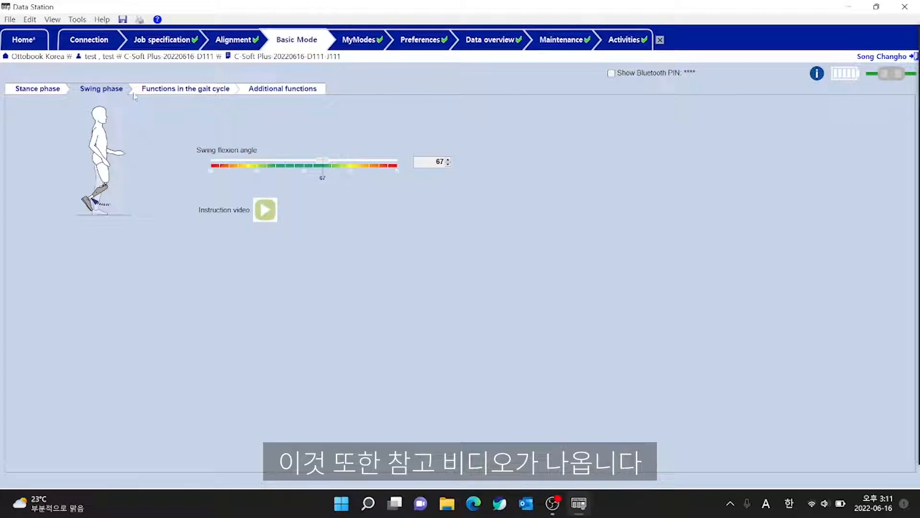
Enable the added support when going down ramps/stairs among the gait cycle functions, and disable it again.
left_click(200, 91)
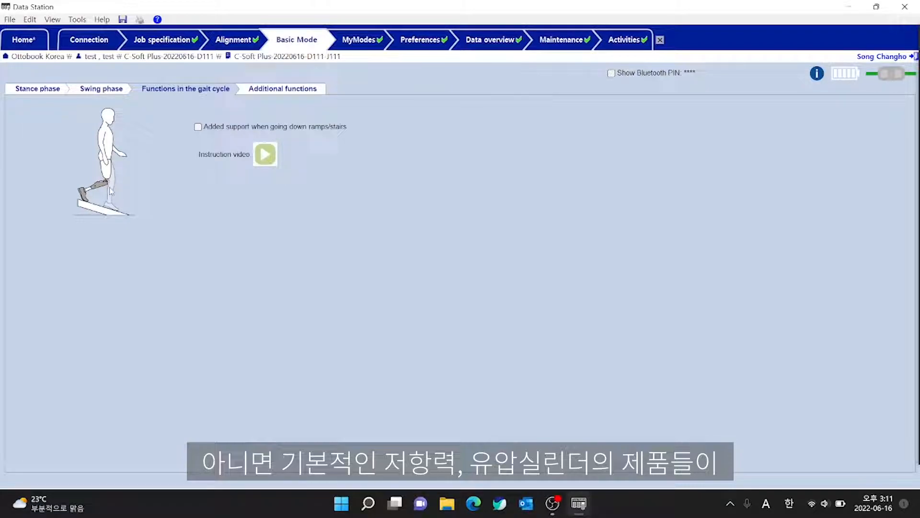
left_click(198, 127)
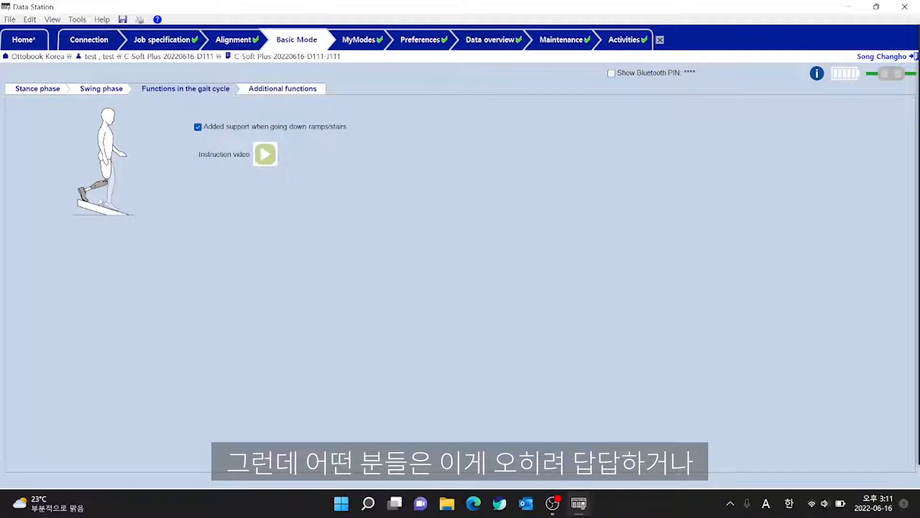
left_click(197, 128)
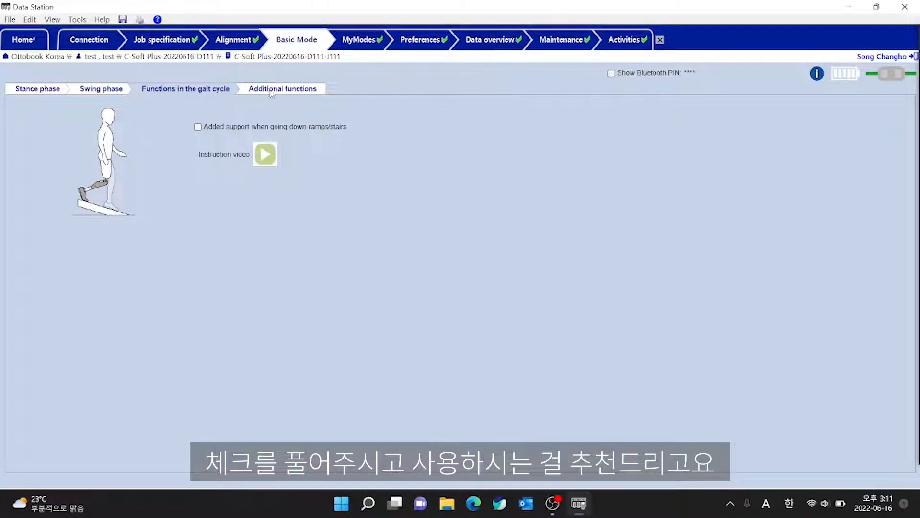
Set the type of stance function to Deliberate in the additional functions.
left_click(297, 91)
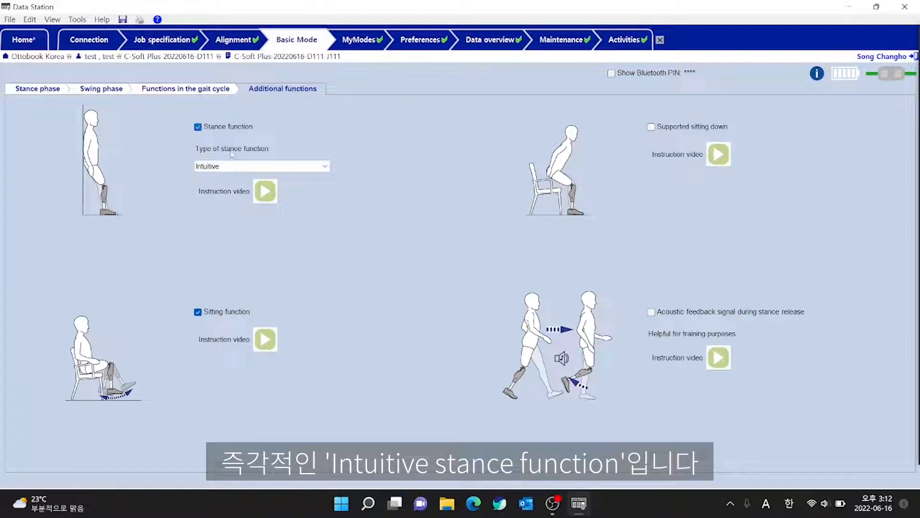
left_click(310, 167)
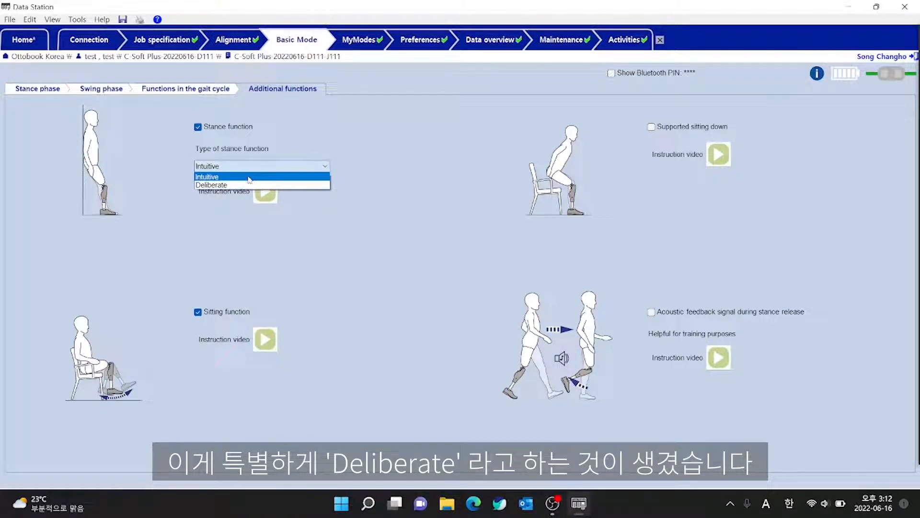
left_click(239, 186)
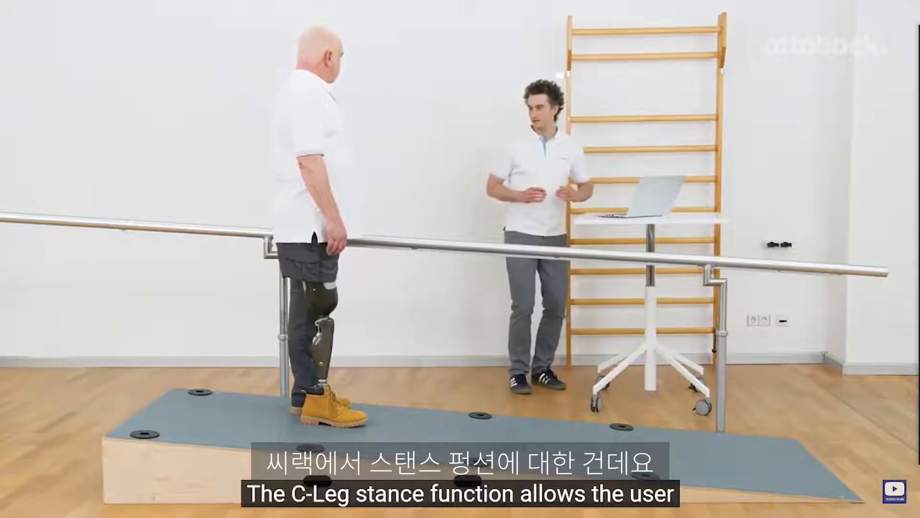
Watch the stance function instruction video, skipping ahead through the intuitive and deliberate explanations, and return to the additional functions.
key("Right")
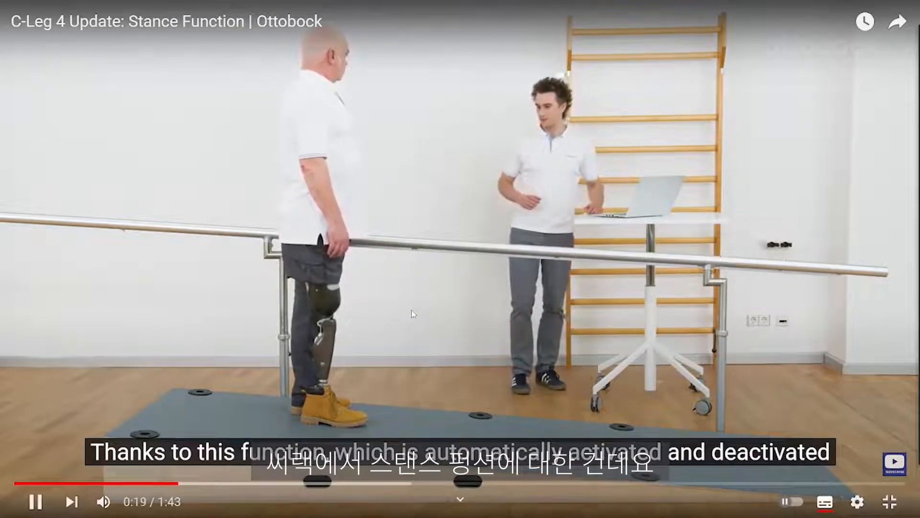
key("Right")
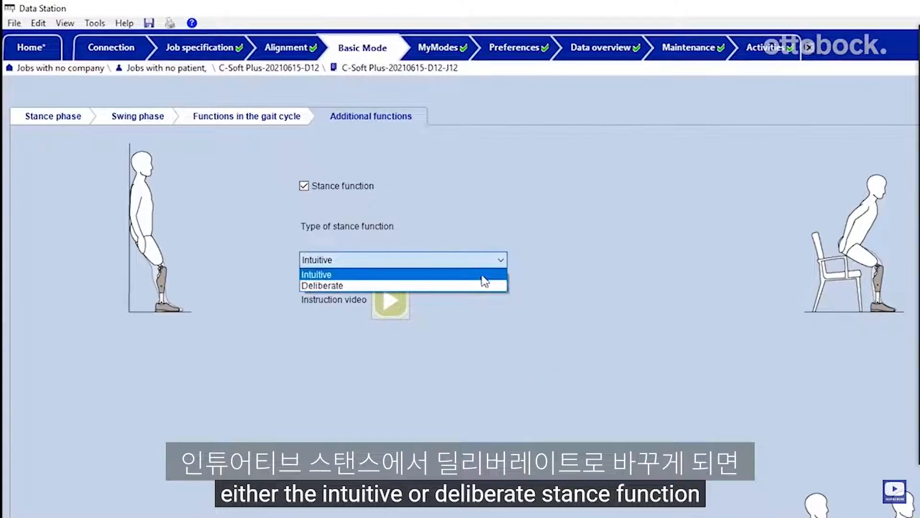
key("Right")
key("Right")
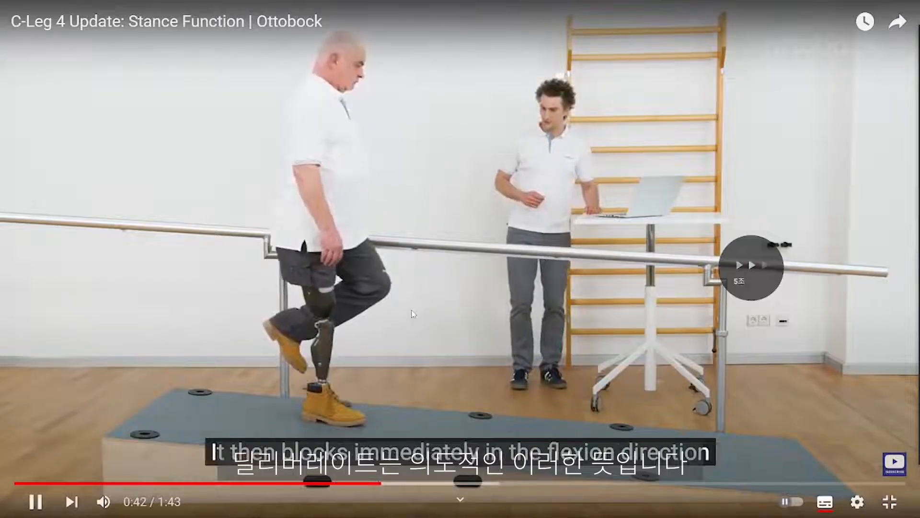
key("Right")
key("Right")
key("Right")
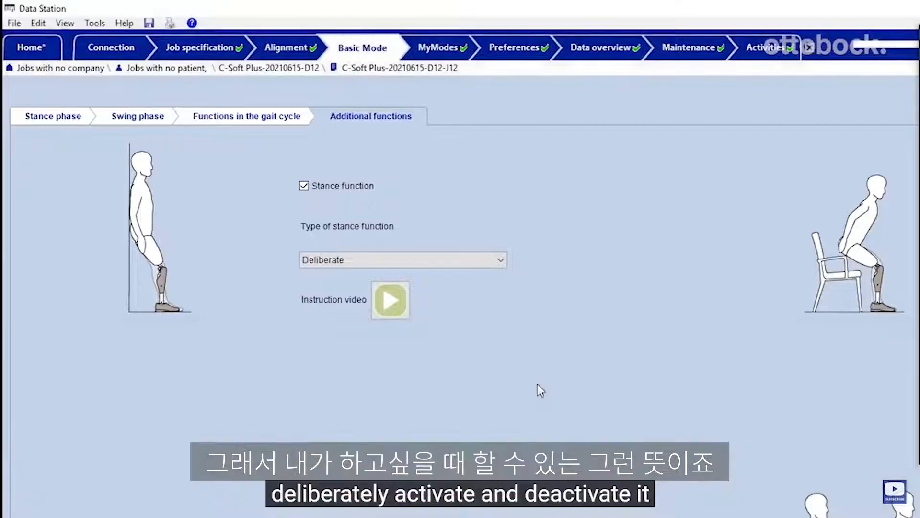
key("Right")
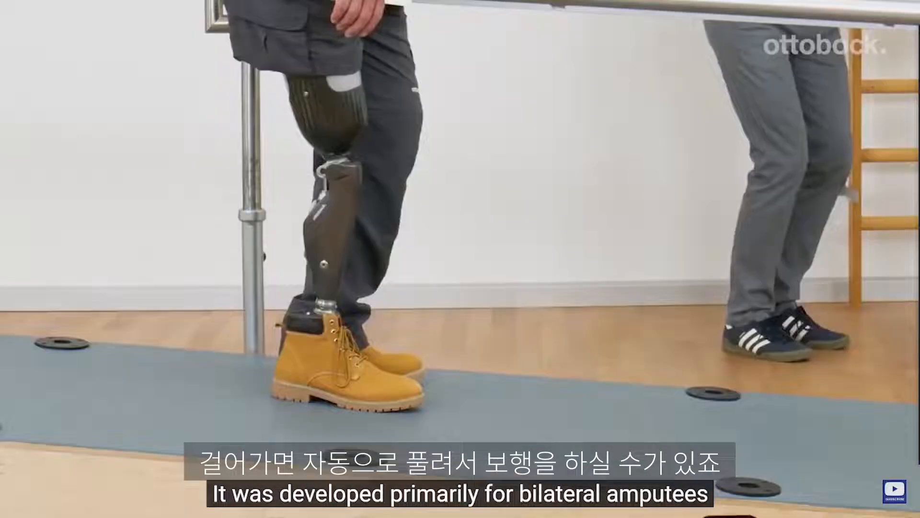
mouse_move(410, 317)
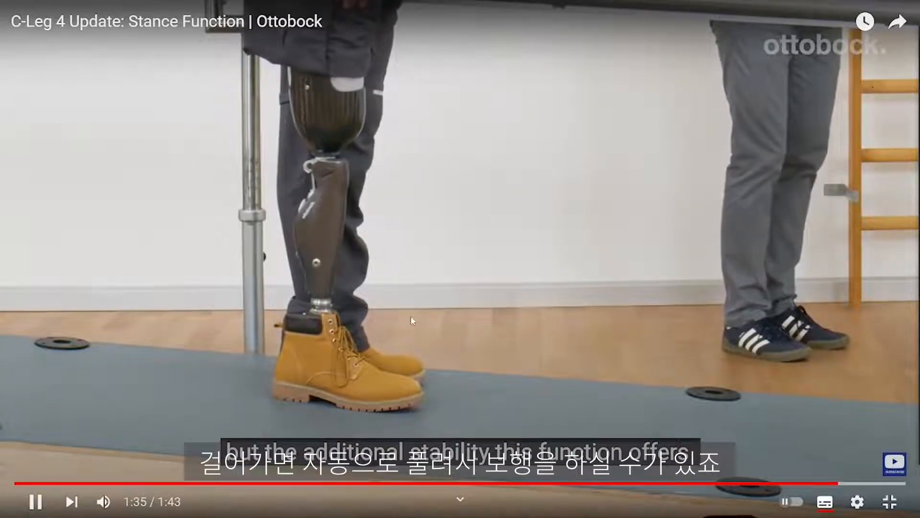
key("Escape")
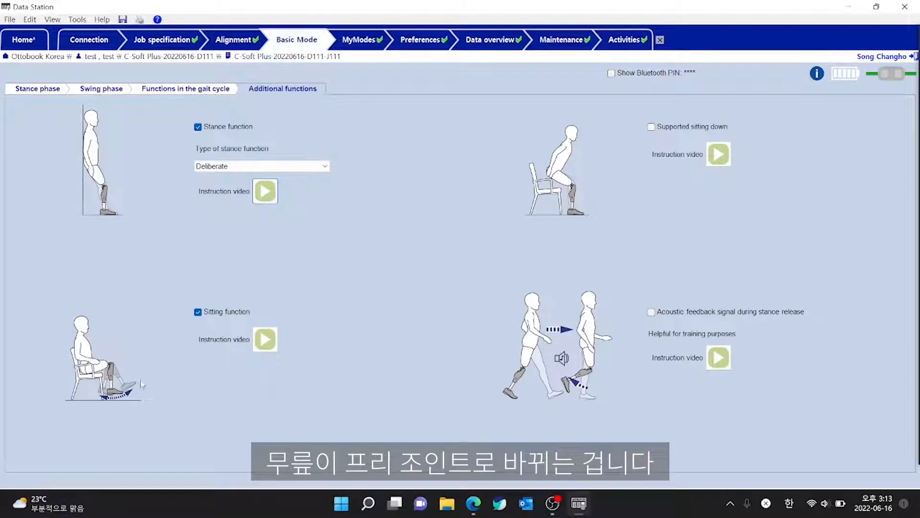
Switch the sitting function off and back on.
left_click(198, 312)
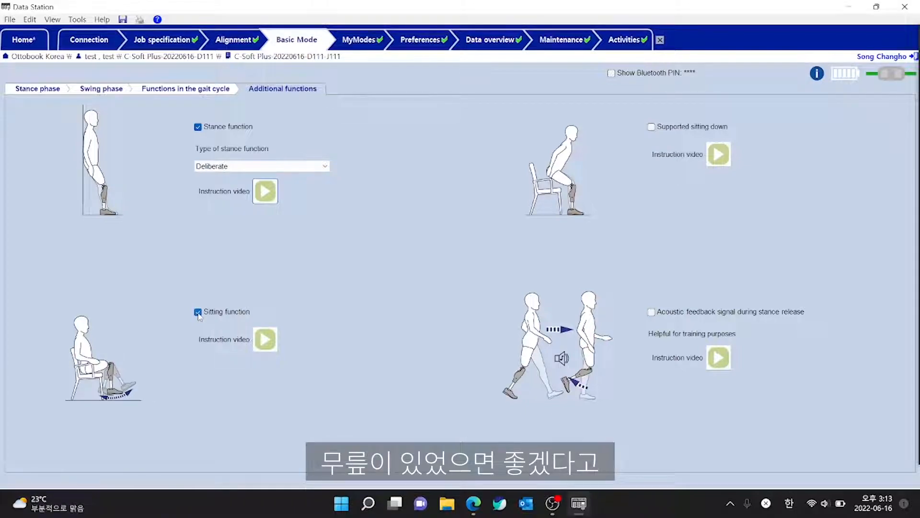
left_click(198, 312)
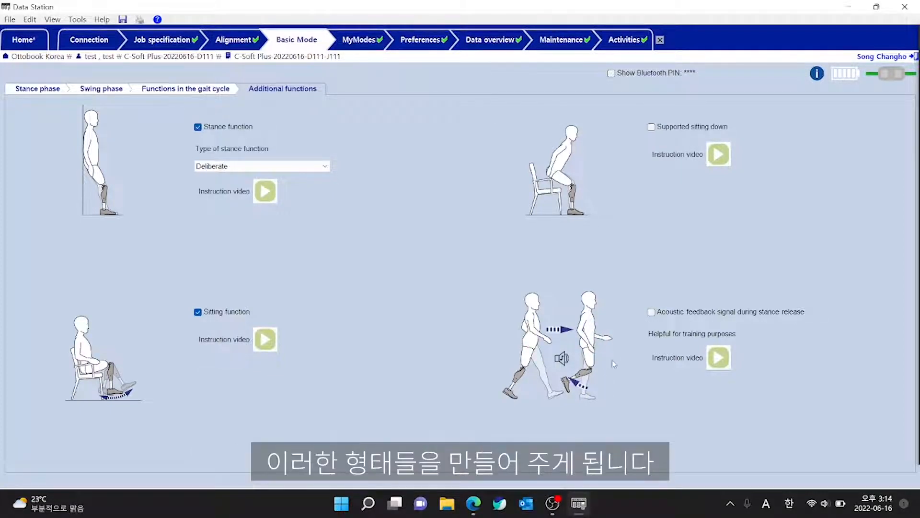
Enable the acoustic feedback signal during stance release, and disable it again.
left_click(654, 314)
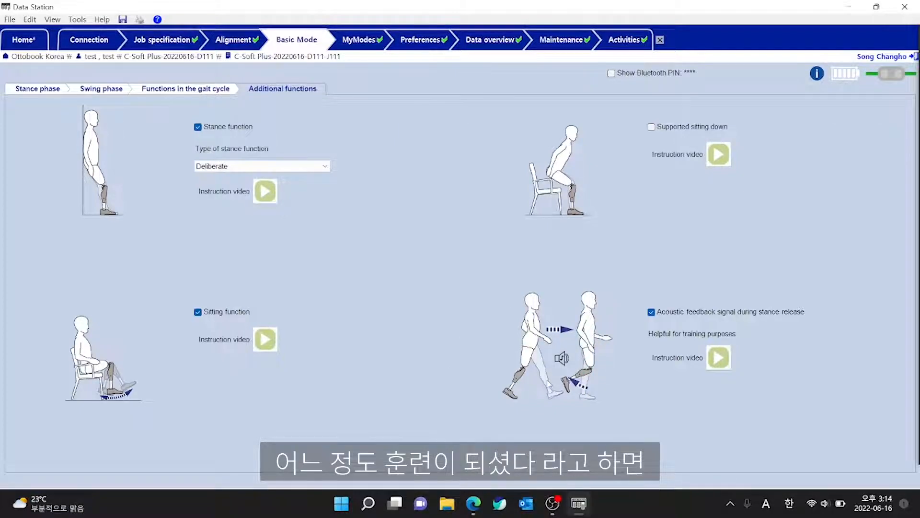
left_click(652, 313)
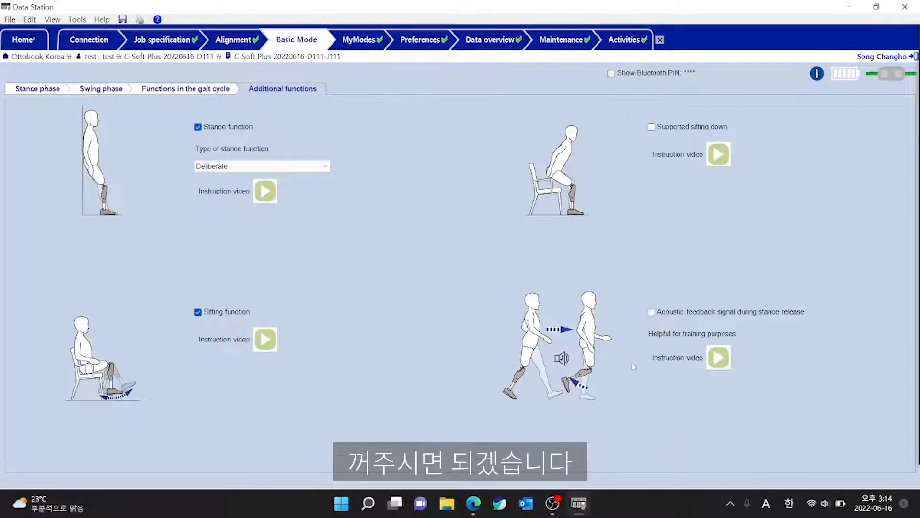
Assign Cycling and Table tennis as the MyModes, and enable switching by 3 x and 4 x bouncing on forefoot respectively.
left_click(360, 46)
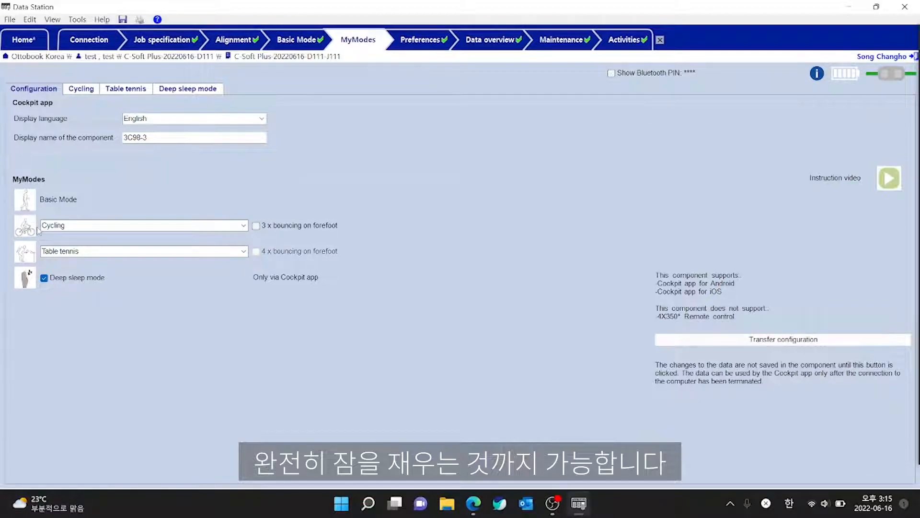
left_click(243, 226)
left_click(243, 225)
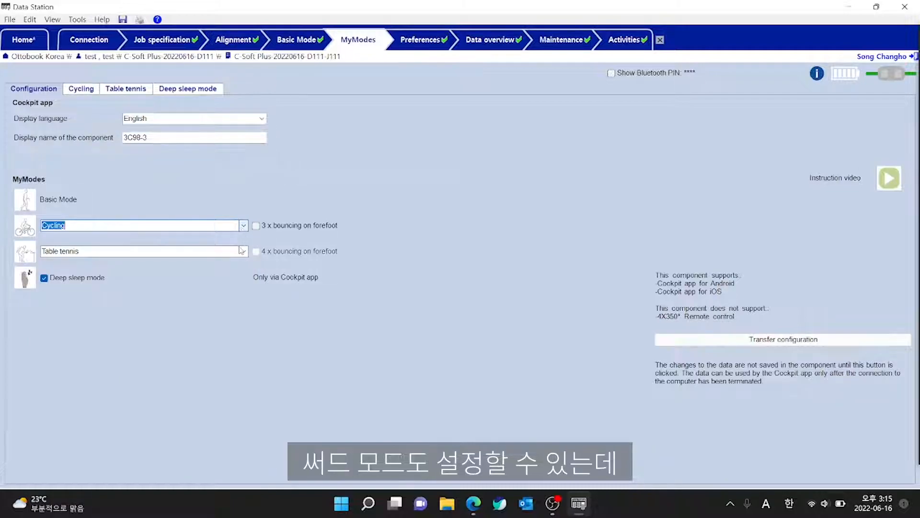
left_click(243, 225)
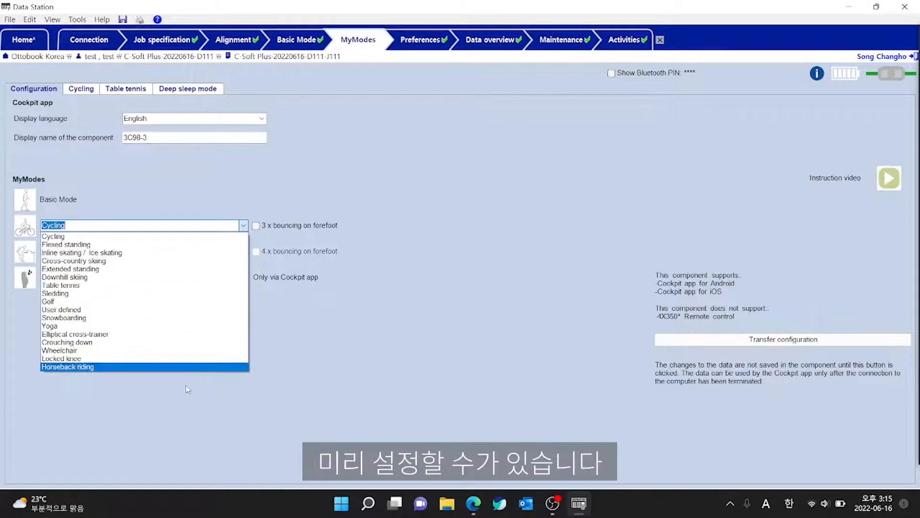
left_click(193, 240)
left_click(244, 252)
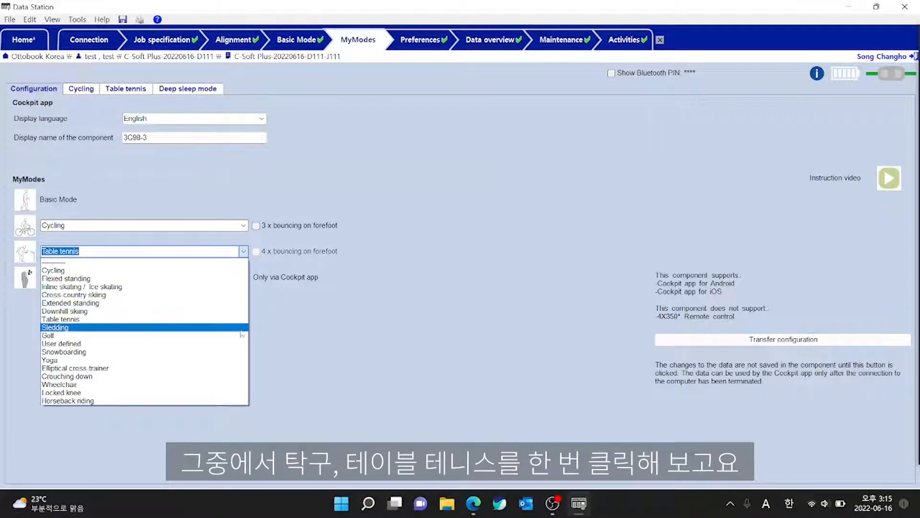
left_click(121, 322)
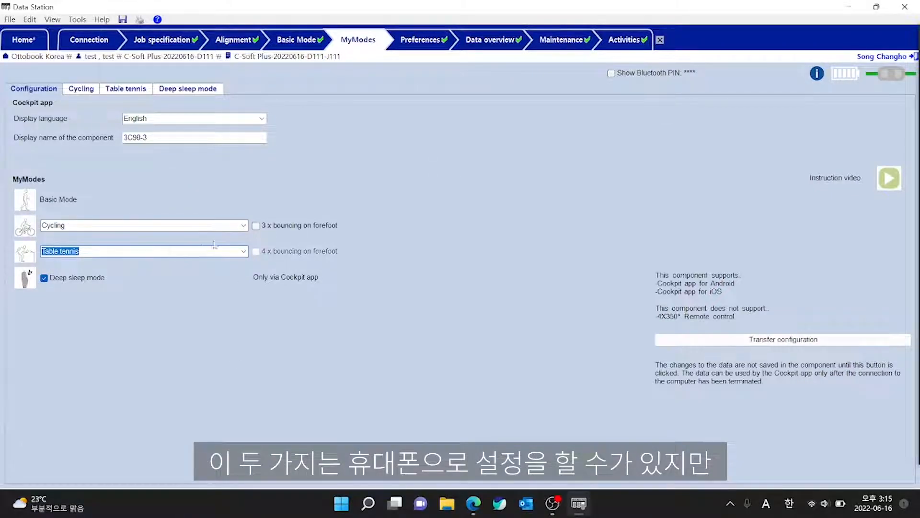
left_click(257, 226)
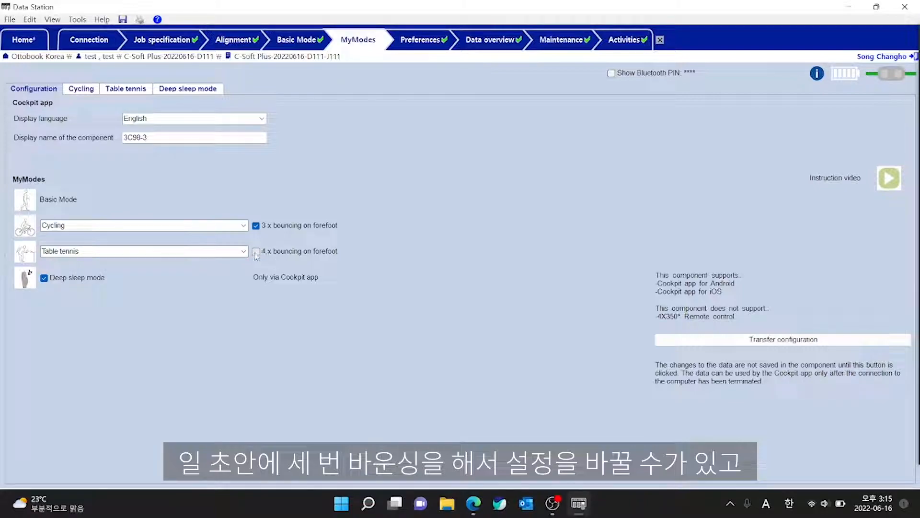
left_click(256, 253)
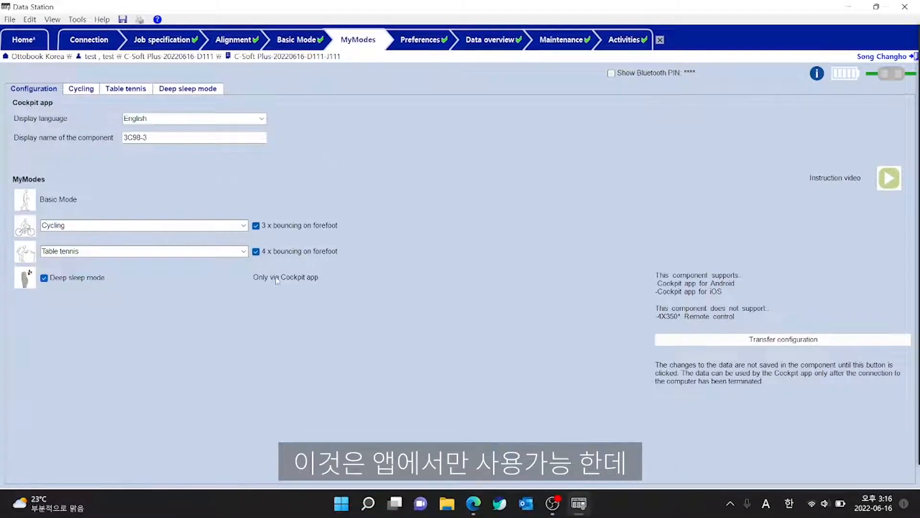
Switch Deep sleep mode off and back on in the MyModes configuration.
left_click(44, 277)
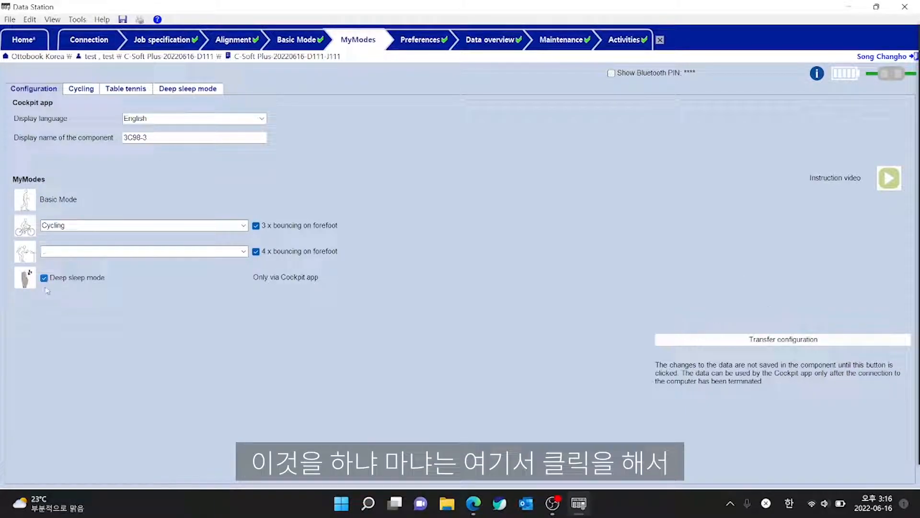
left_click(44, 278)
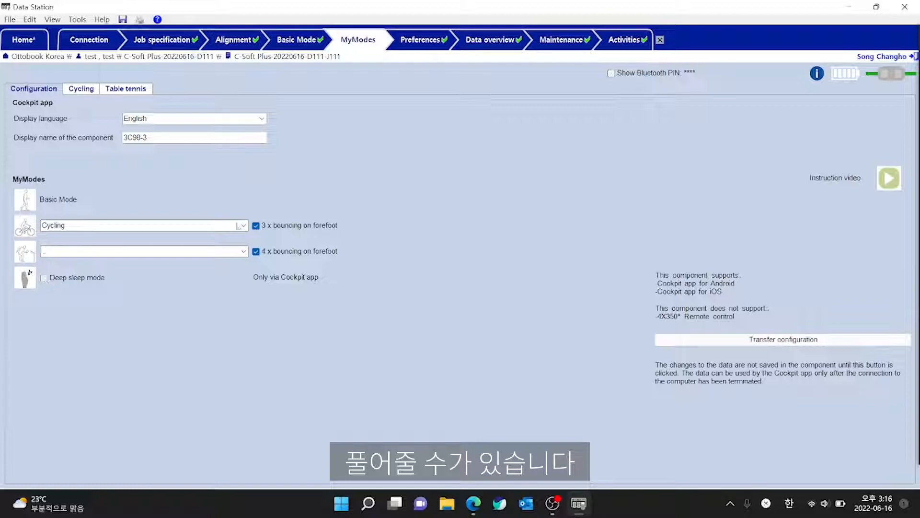
Check the component's display name and choose English as the Cockpit app display language.
double_click(166, 140)
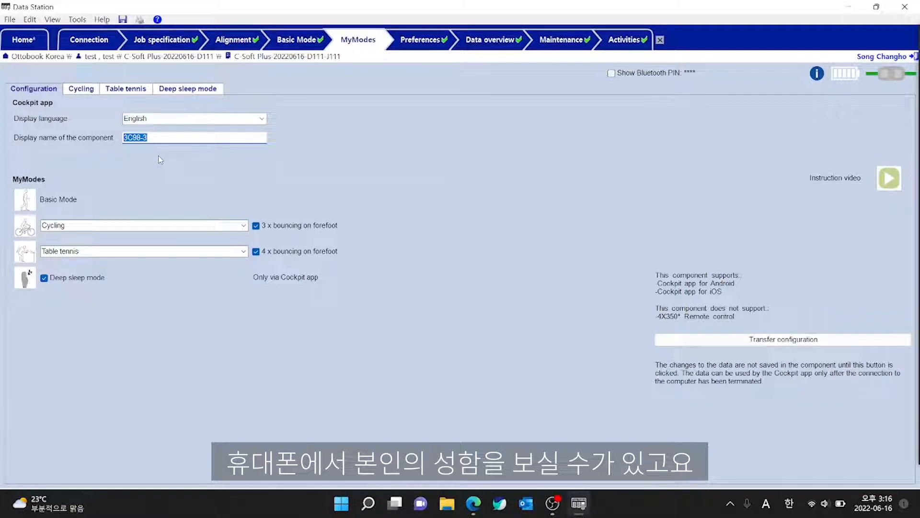
left_click(182, 118)
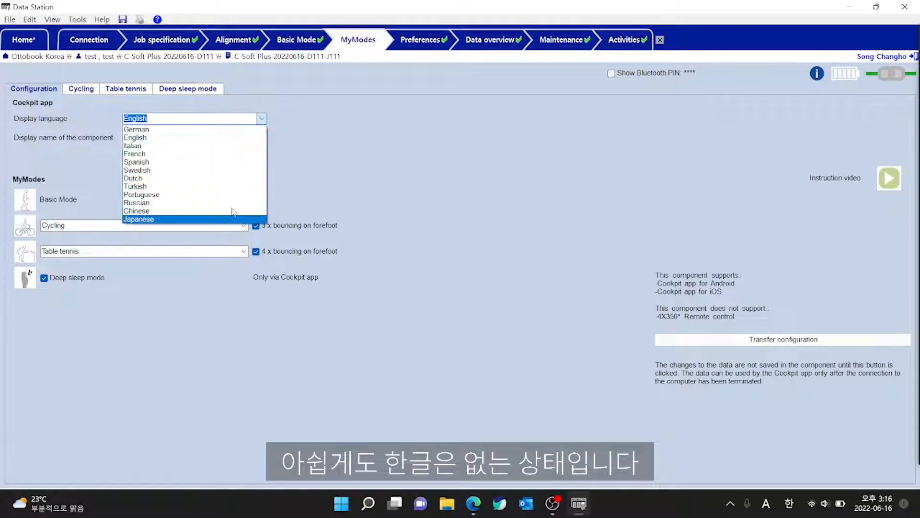
left_click(161, 135)
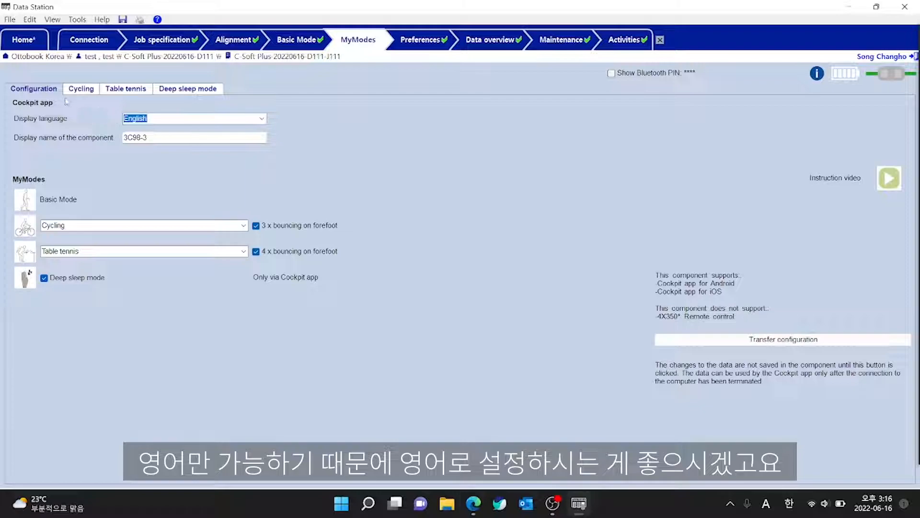
Review the settings of the Cycling, Table tennis and Deep sleep modes in turn, accepting each mode switch.
left_click(79, 94)
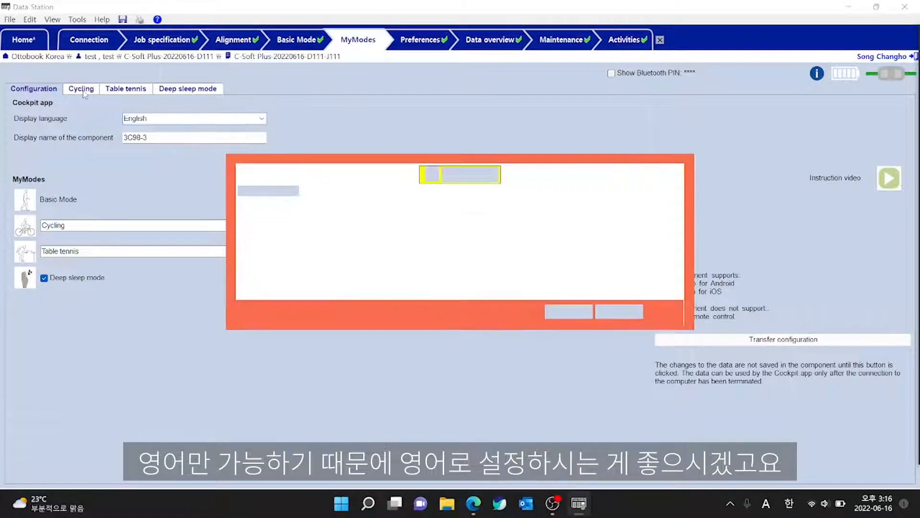
left_click(570, 312)
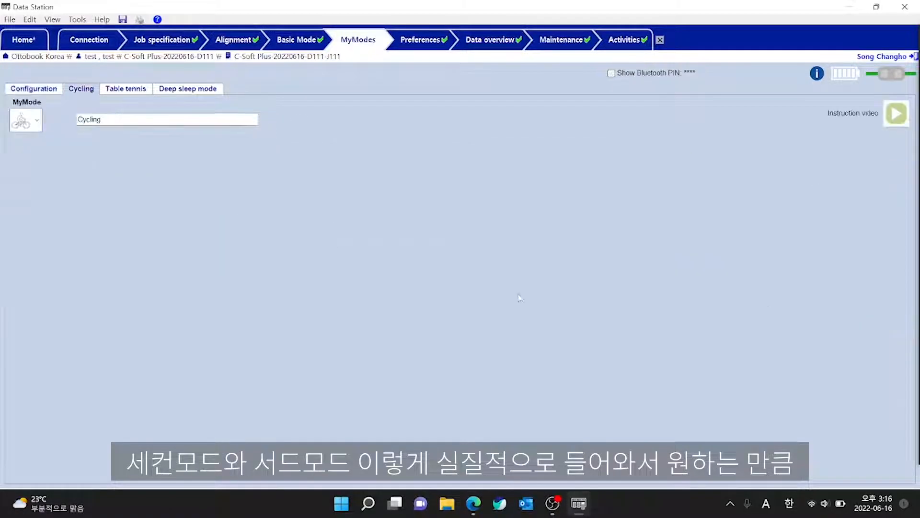
left_click(133, 91)
left_click(562, 311)
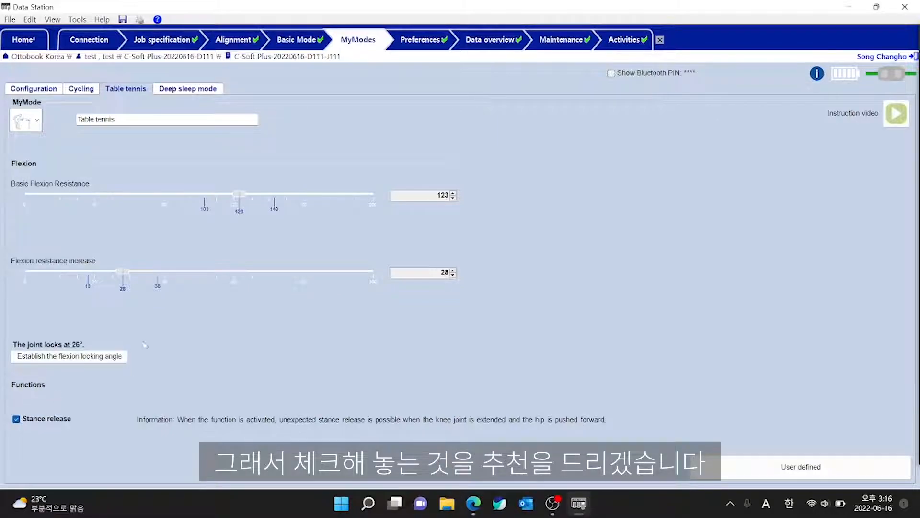
left_click(180, 92)
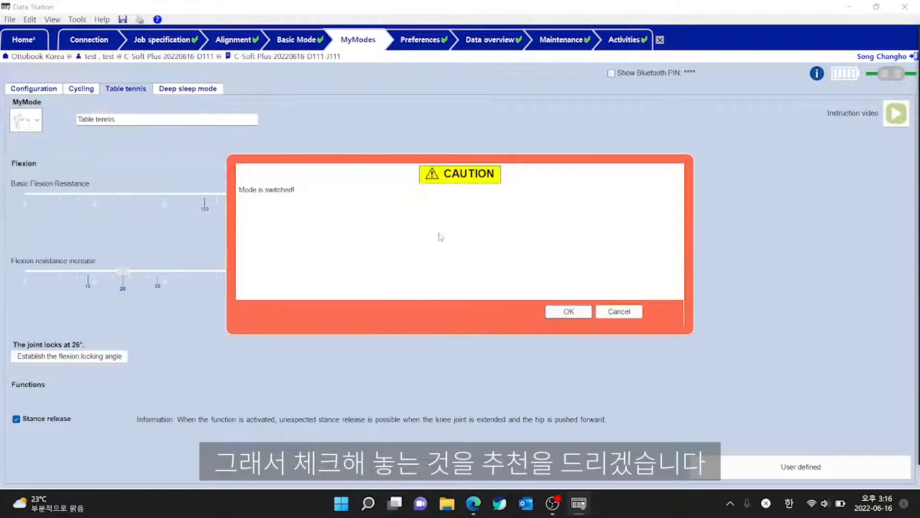
left_click(562, 311)
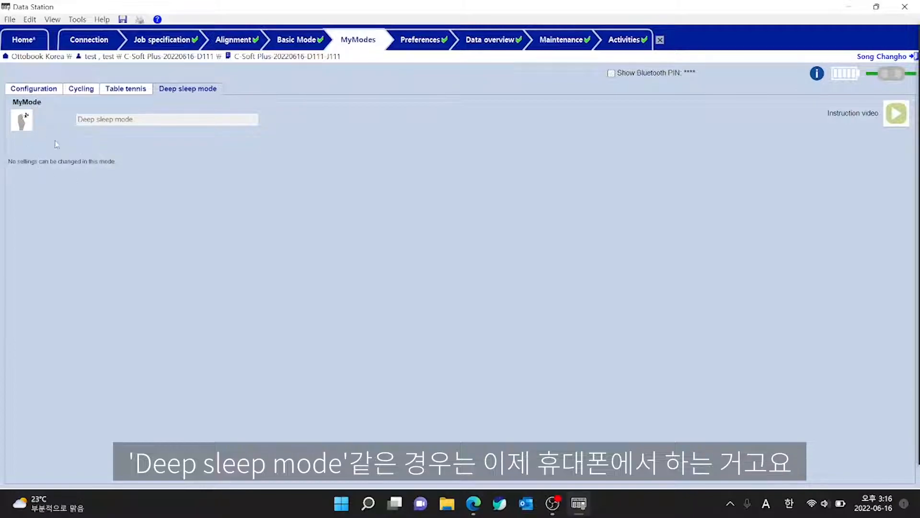
Return to the MyModes configuration and transfer it to the component.
left_click(431, 40)
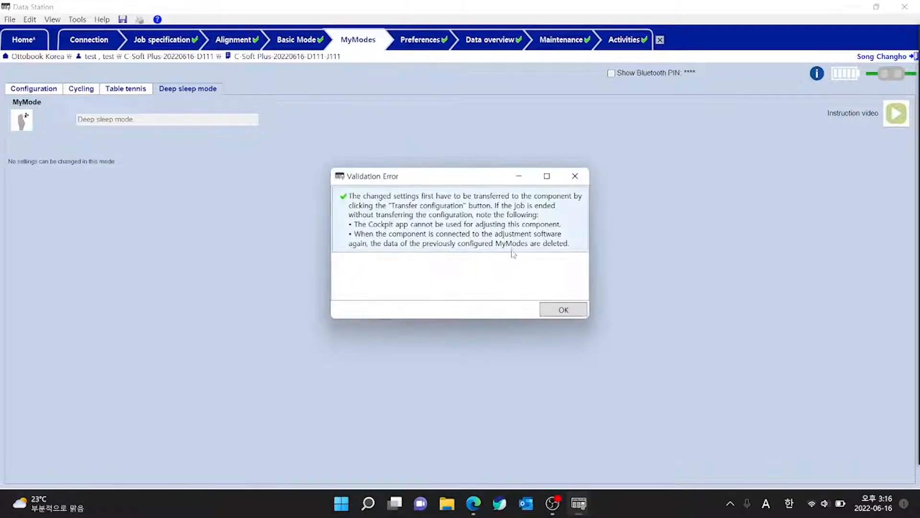
left_click(562, 306)
left_click(38, 89)
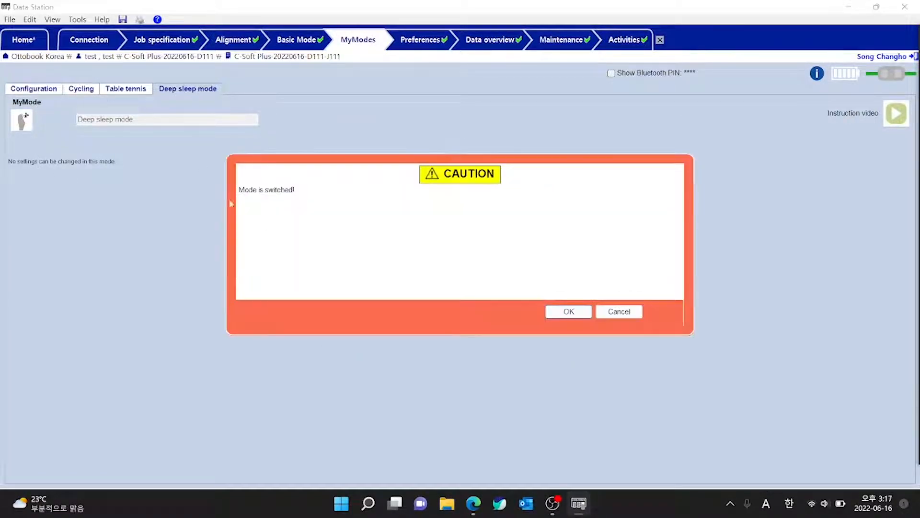
left_click(574, 313)
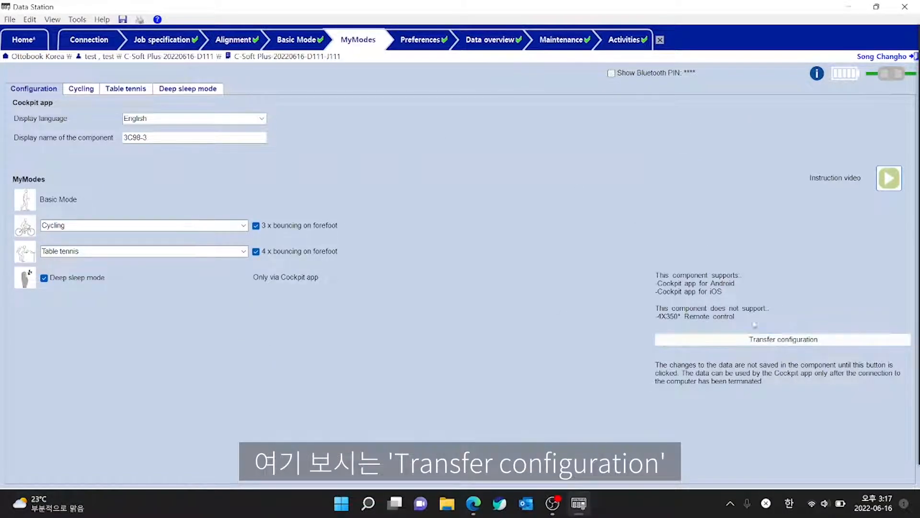
left_click(807, 344)
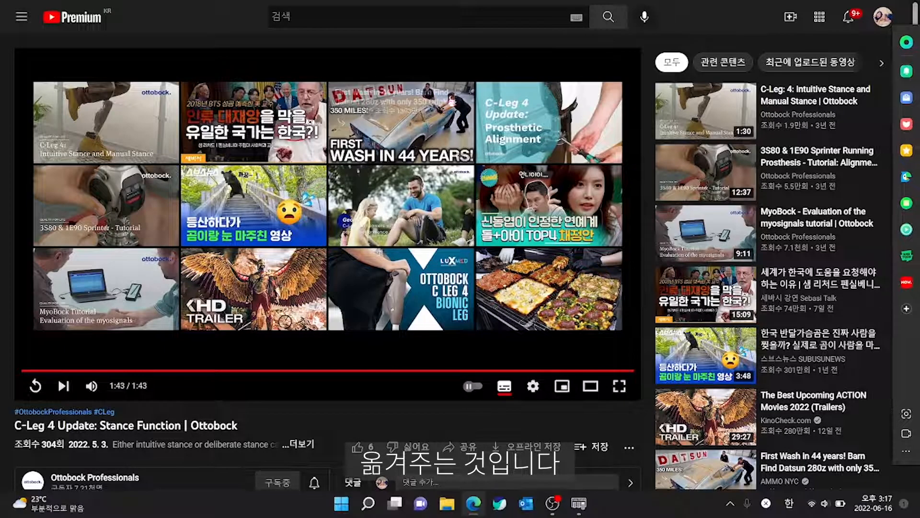
Switch from the browser back to Data Station and close all Microsoft Edge windows.
left_click(549, 507)
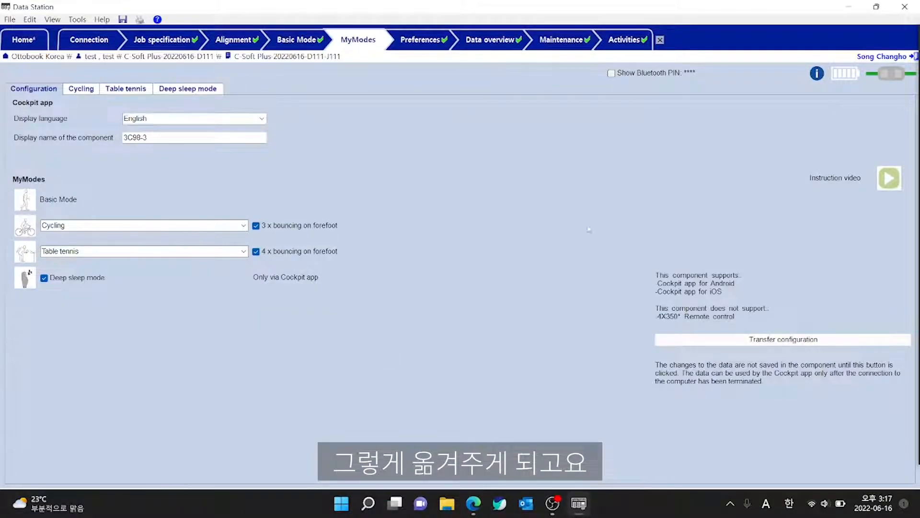
left_click(475, 504)
right_click(474, 503)
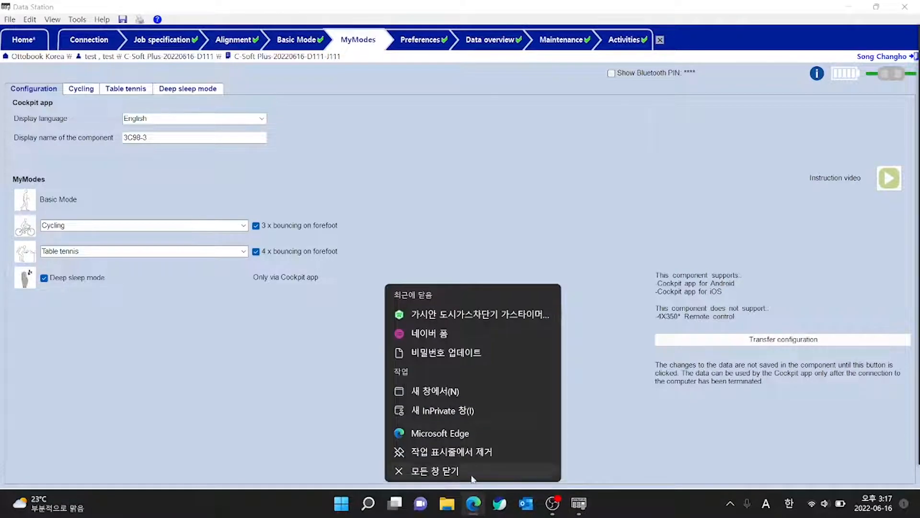
left_click(474, 477)
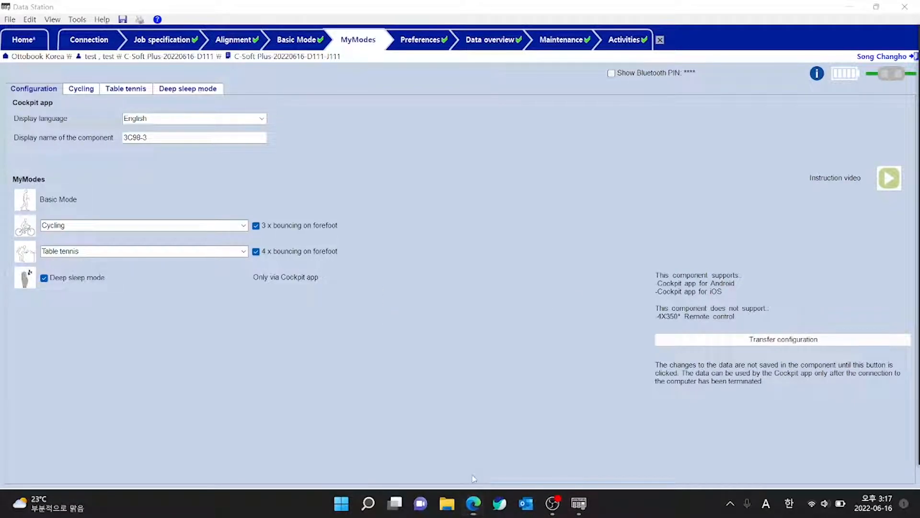
In the preferences, try the acoustic signal volume at 4 and 0, and return it to 2.
left_click(419, 42)
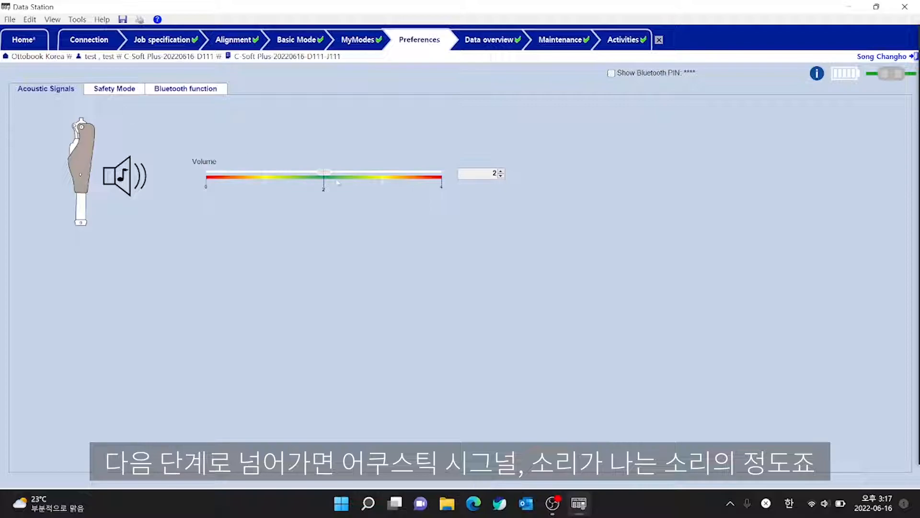
left_click(425, 173)
left_click(425, 174)
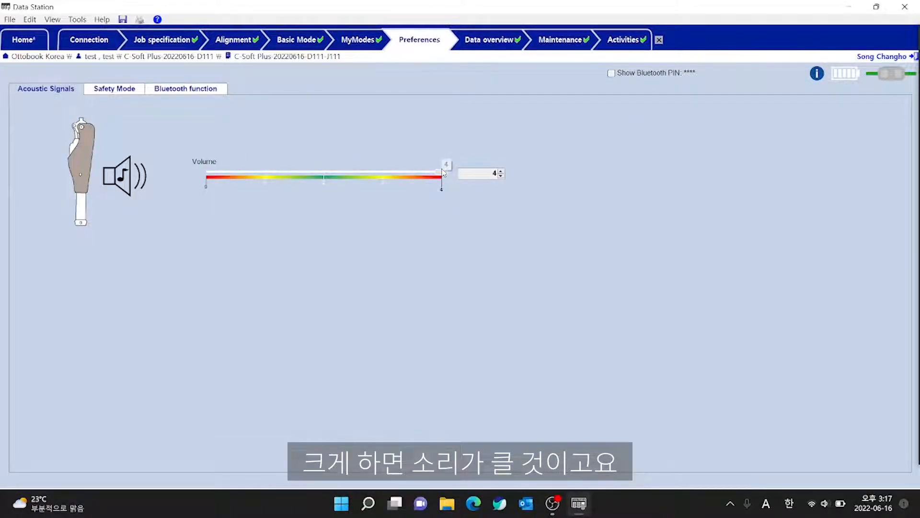
left_click_drag(443, 173, 199, 173)
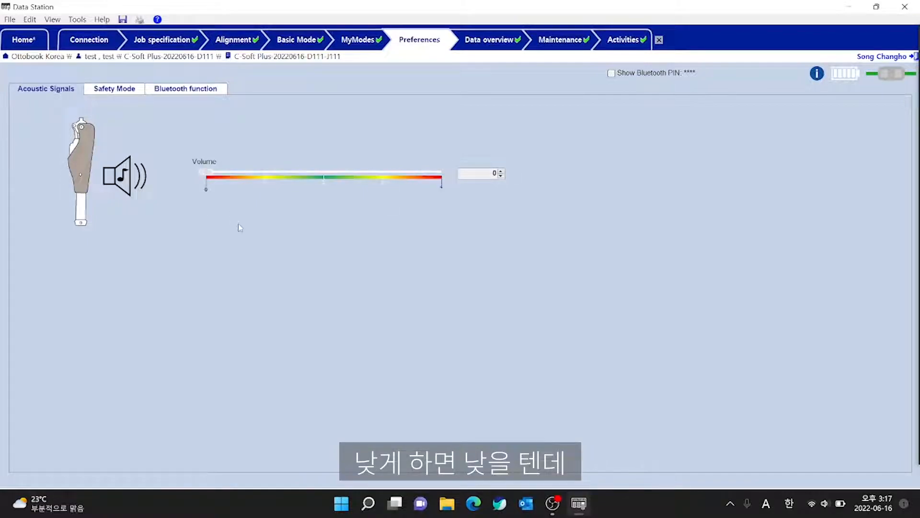
left_click(282, 176)
left_click(281, 177)
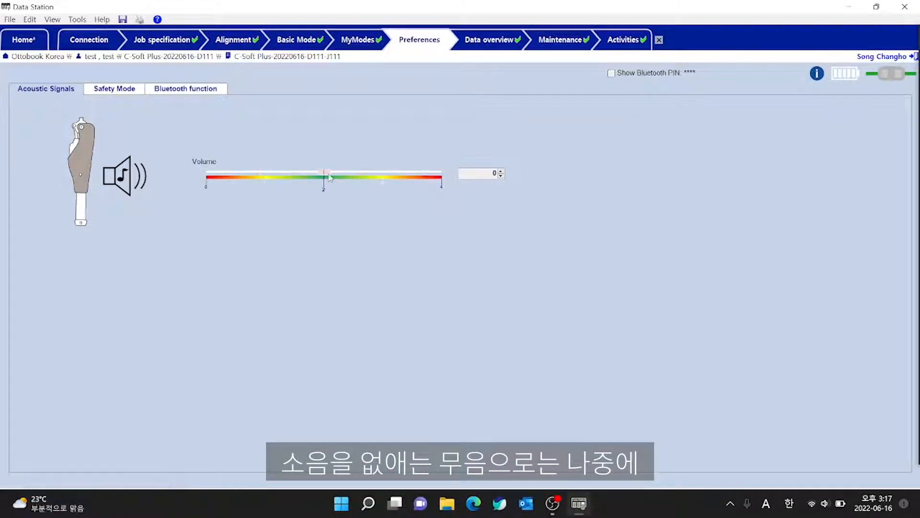
Open the safety mode preferences, try the flexion resistance at 0 and 140, and set it to 123.
left_click(112, 91)
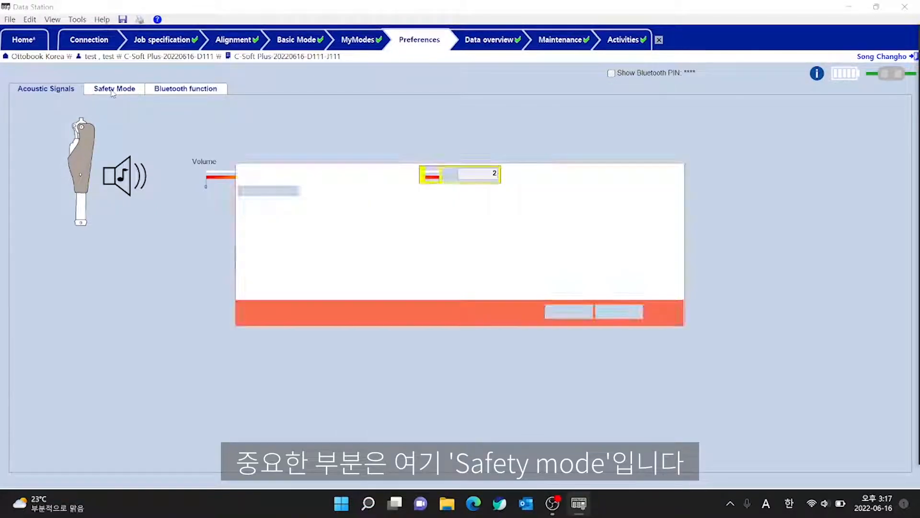
left_click(579, 312)
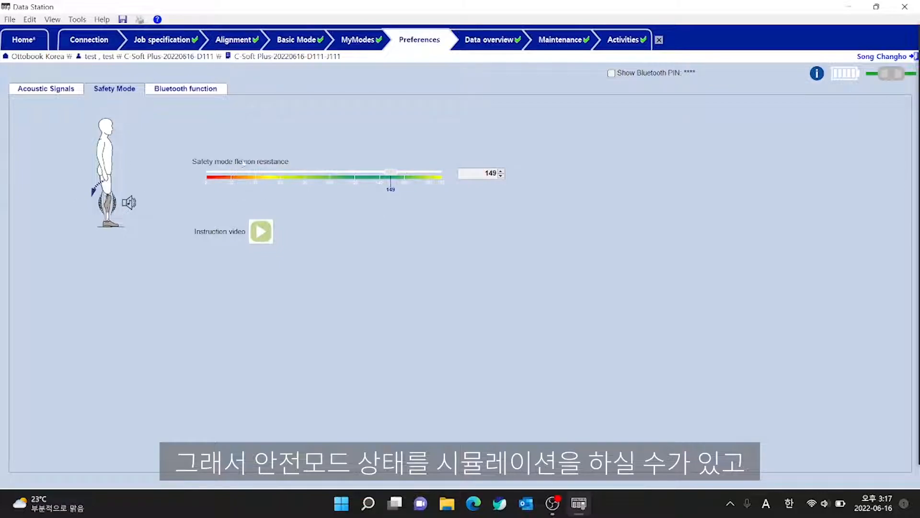
left_click_drag(391, 176, 206, 176)
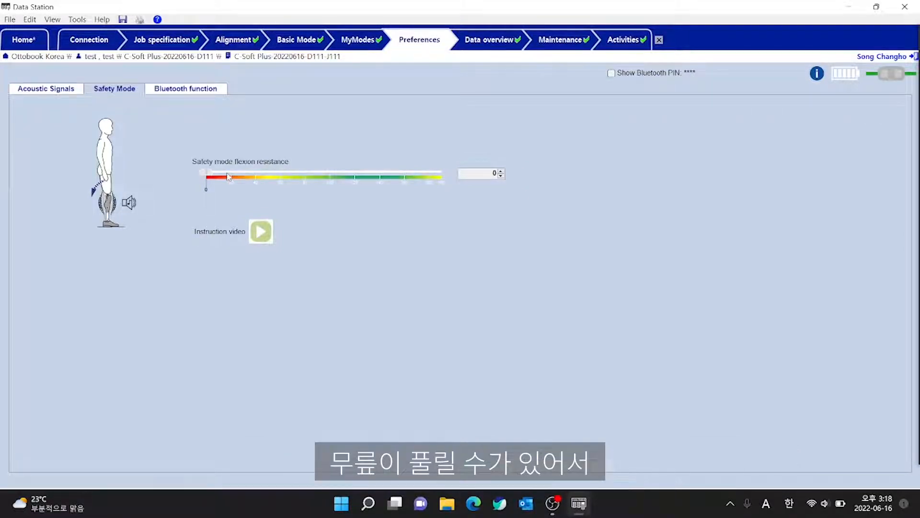
left_click_drag(206, 173, 379, 173)
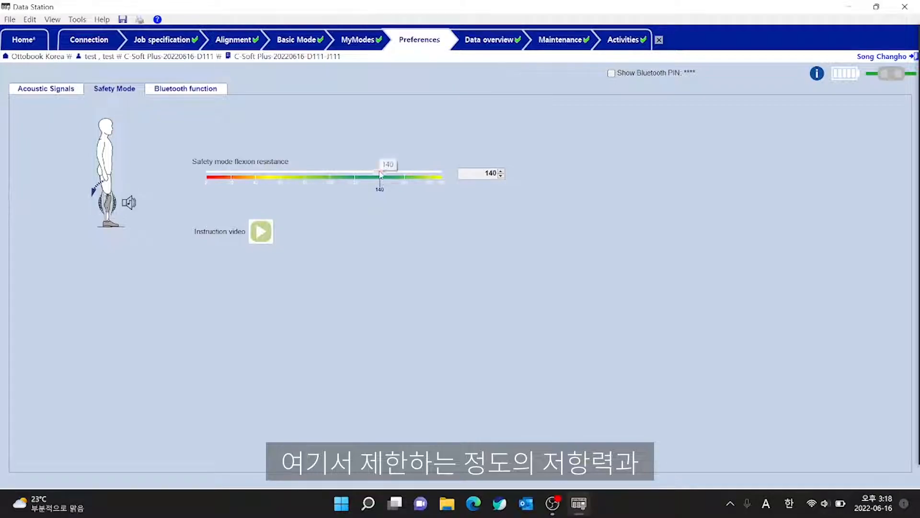
left_click_drag(384, 174, 361, 175)
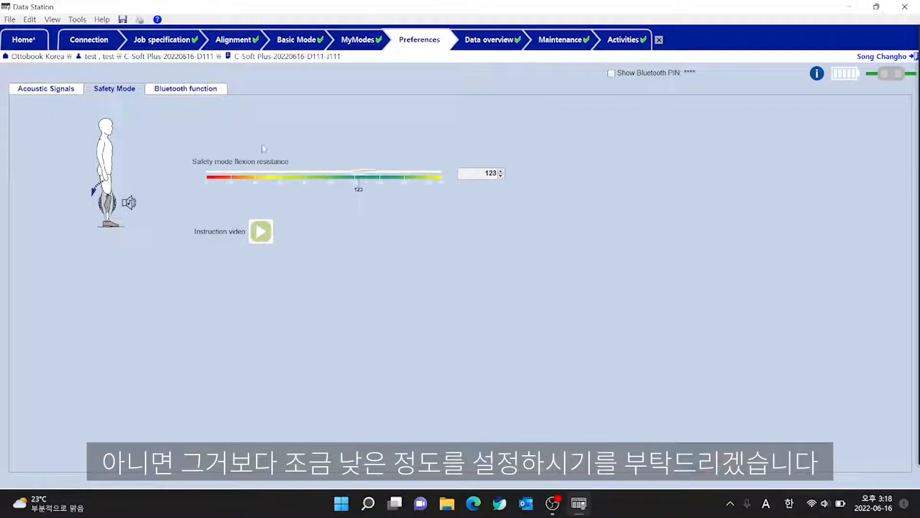
Open the Bluetooth function preferences and accept the mode switch.
left_click(184, 91)
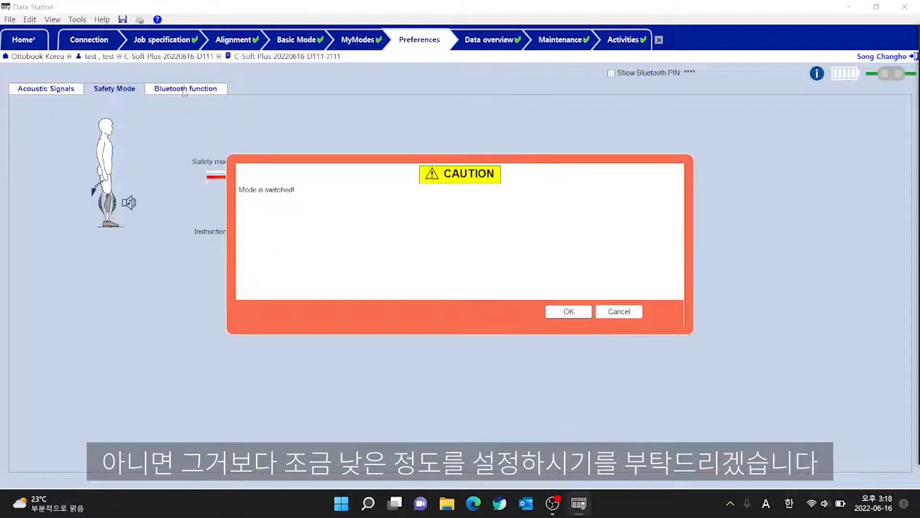
left_click(561, 313)
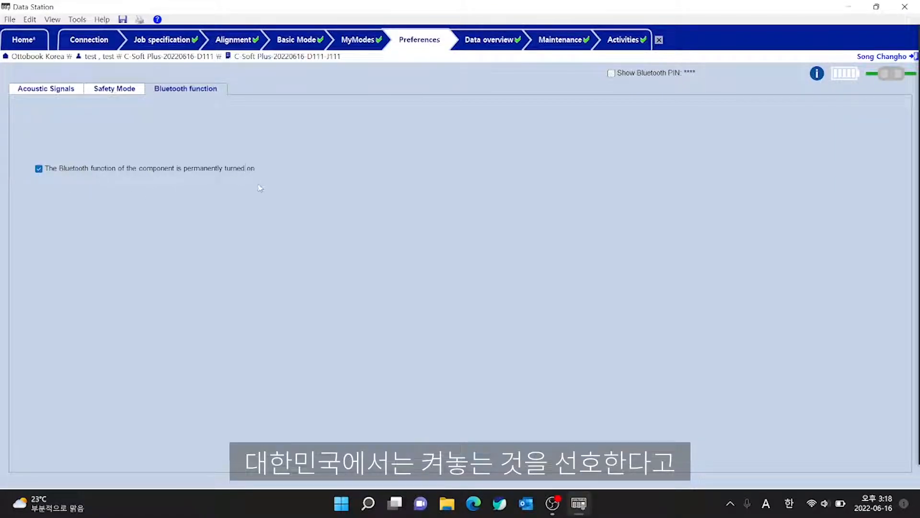
In the data overview, enable expert mode and set the component's swing flexion angle to 66 and knee axis–ground to 365 mm.
left_click(494, 45)
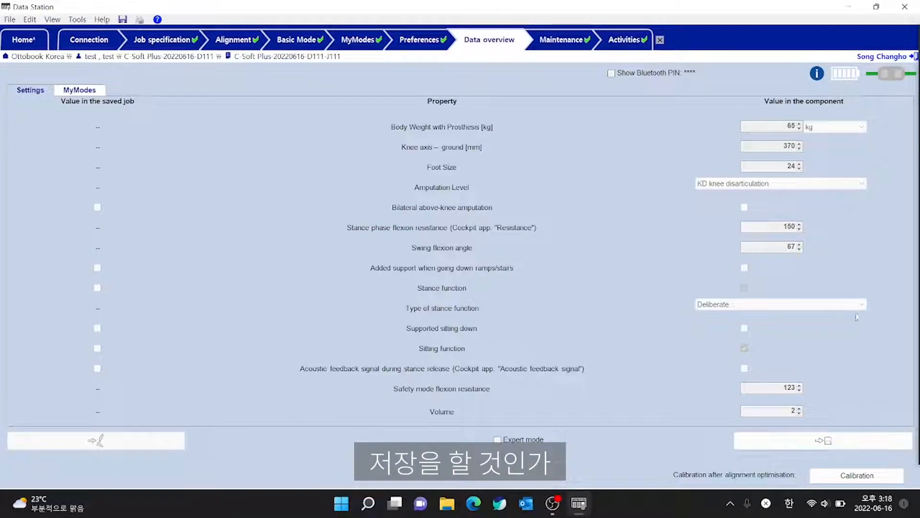
left_click(498, 440)
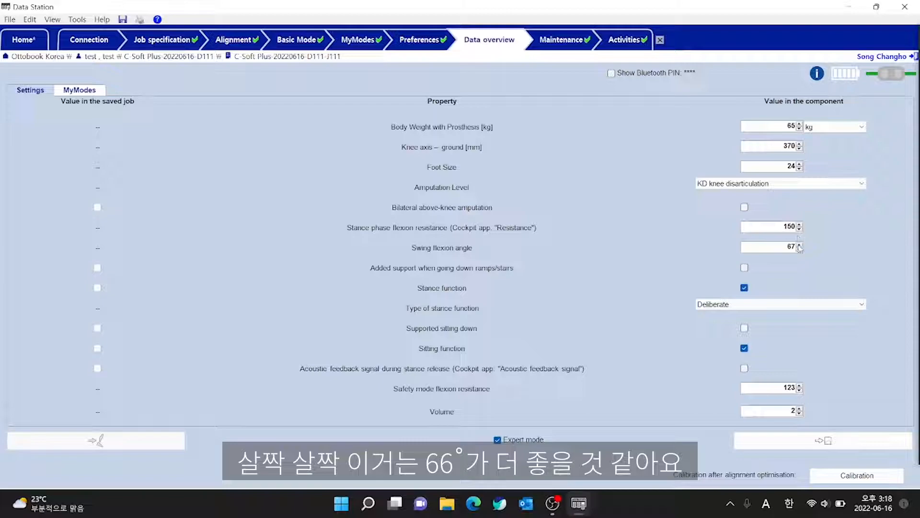
left_click(799, 248)
left_click(799, 149)
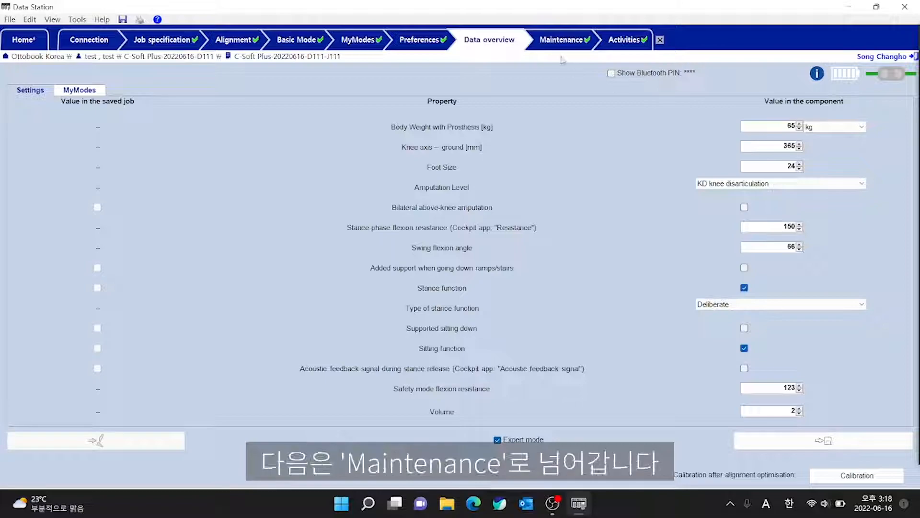
Review the component's maintenance data, and examine its measured activities and the activity distribution charts.
left_click(560, 39)
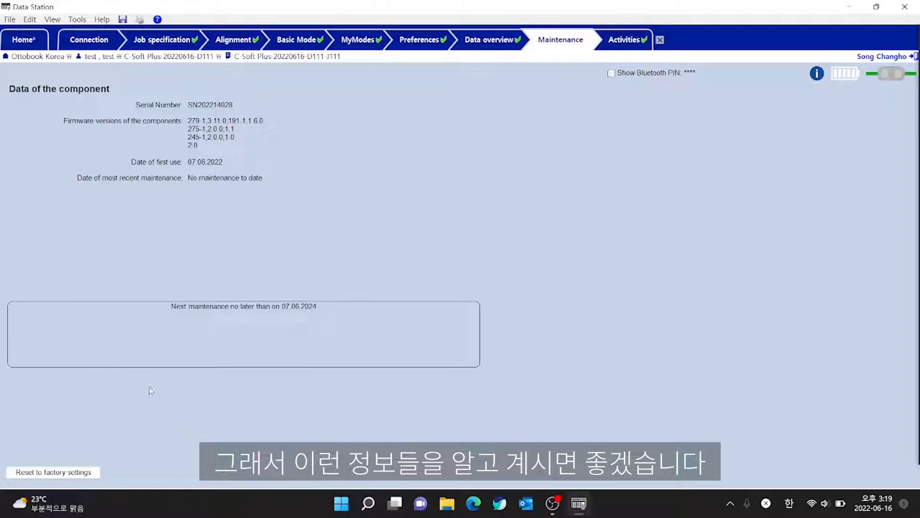
left_click(624, 40)
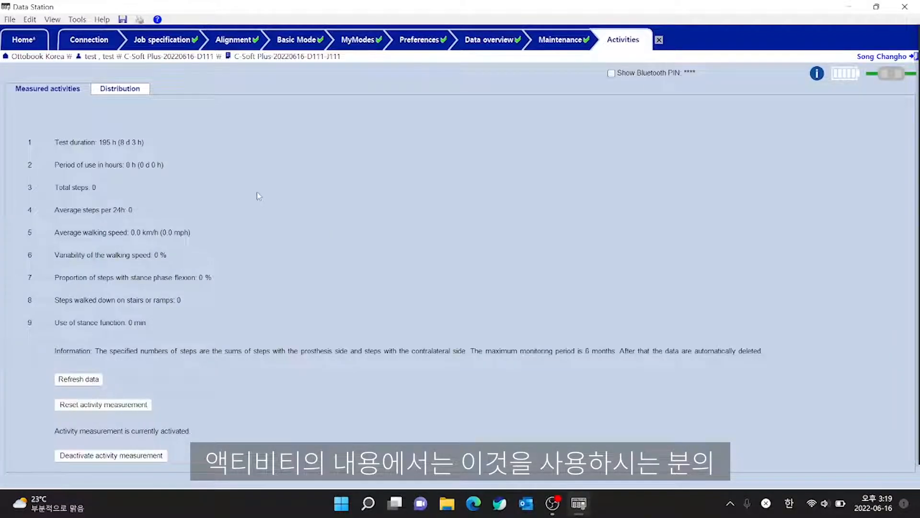
mouse_move(96, 151)
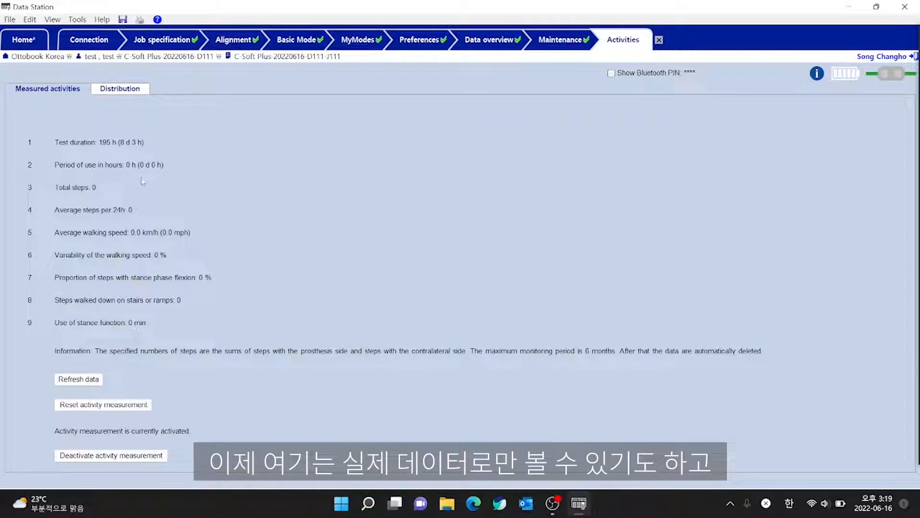
left_click(127, 94)
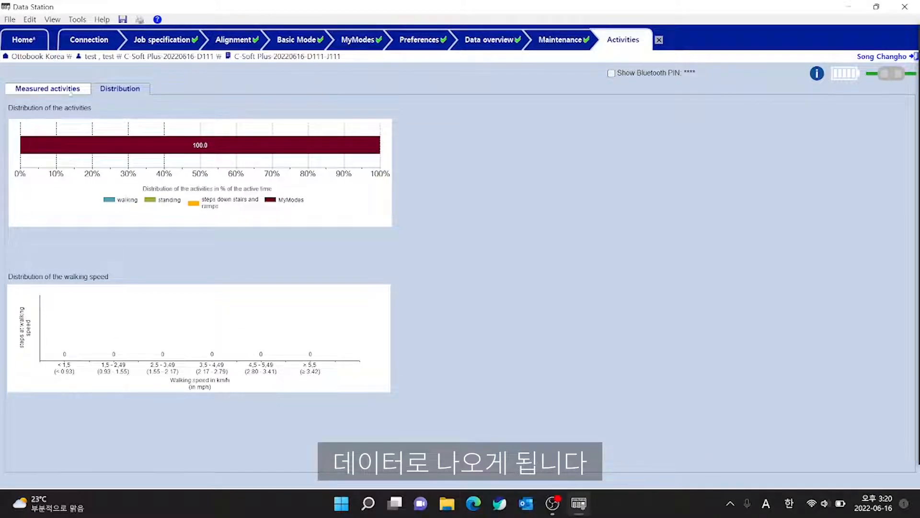
left_click(47, 89)
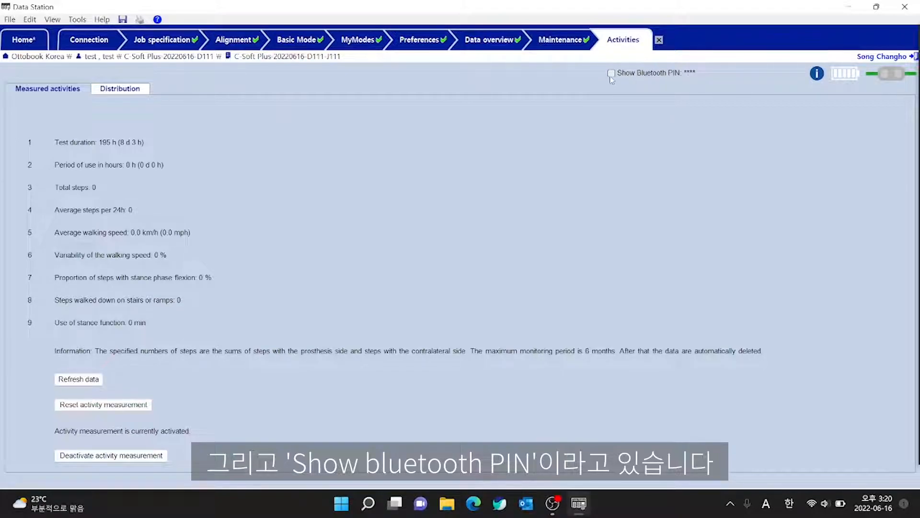
Reveal the component's Bluetooth PIN and hide it again, twice.
left_click(630, 75)
left_click(631, 77)
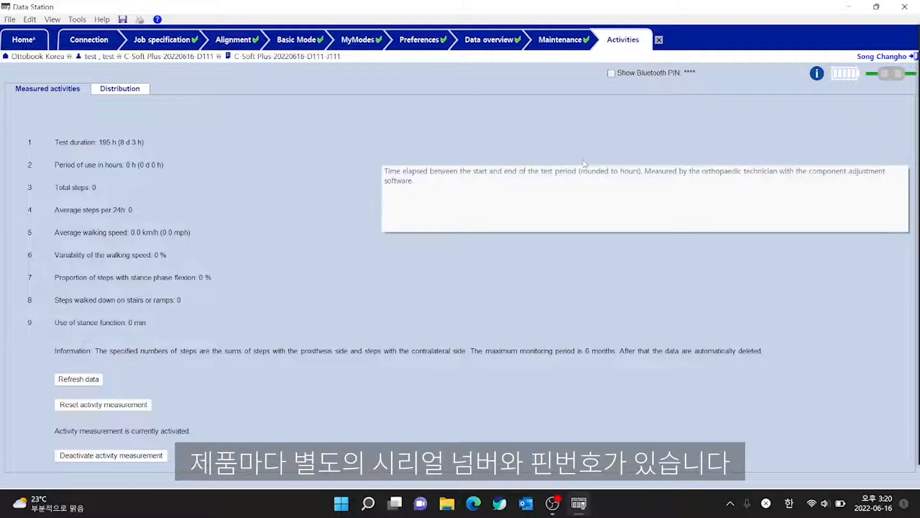
mouse_move(527, 241)
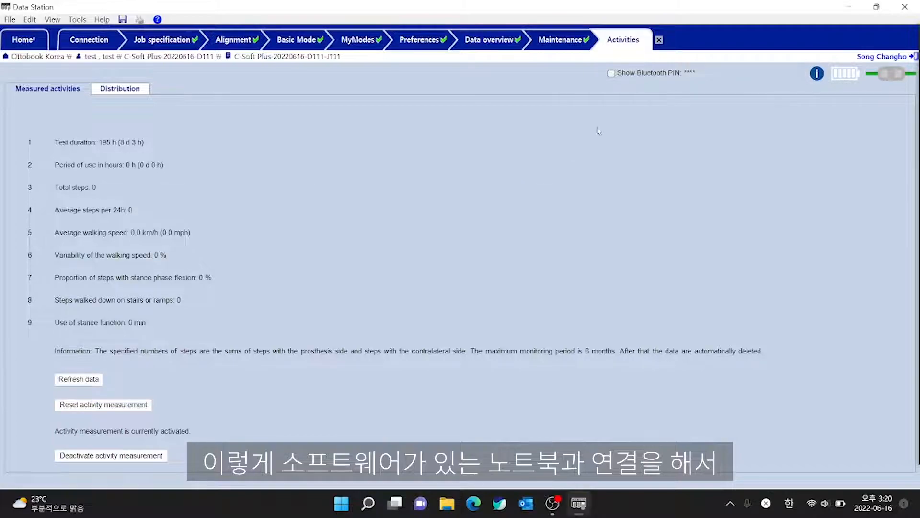
left_click(611, 73)
left_click(611, 74)
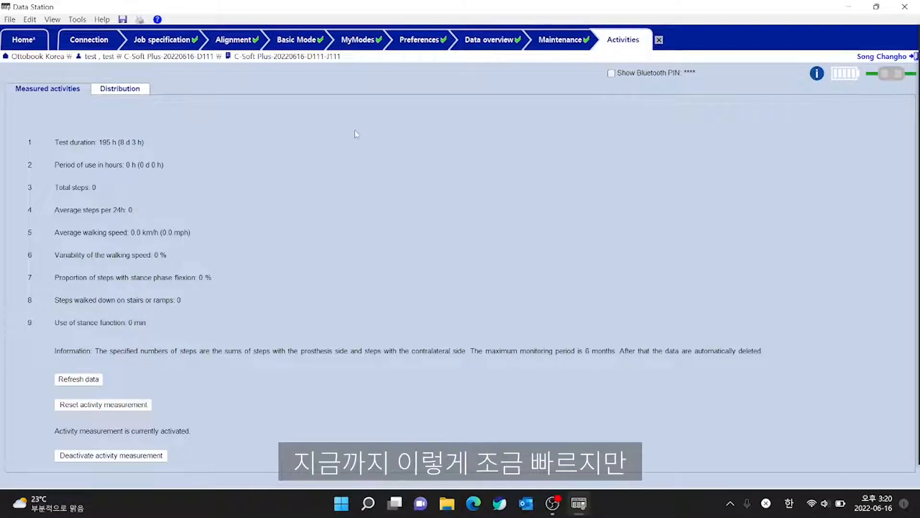